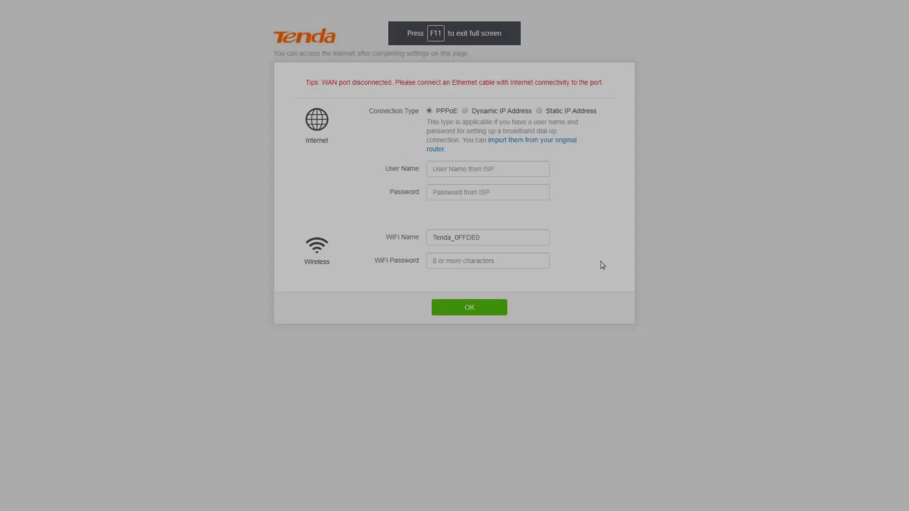
Switch to Static IP and enter IP 192.168.1.200, subnet mask, gateway and preferred DNS
key("F11")
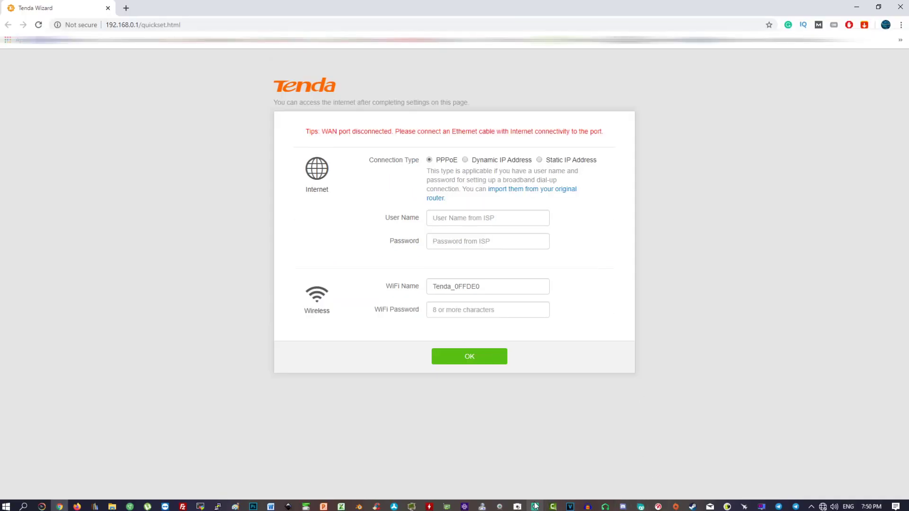
left_click(539, 161)
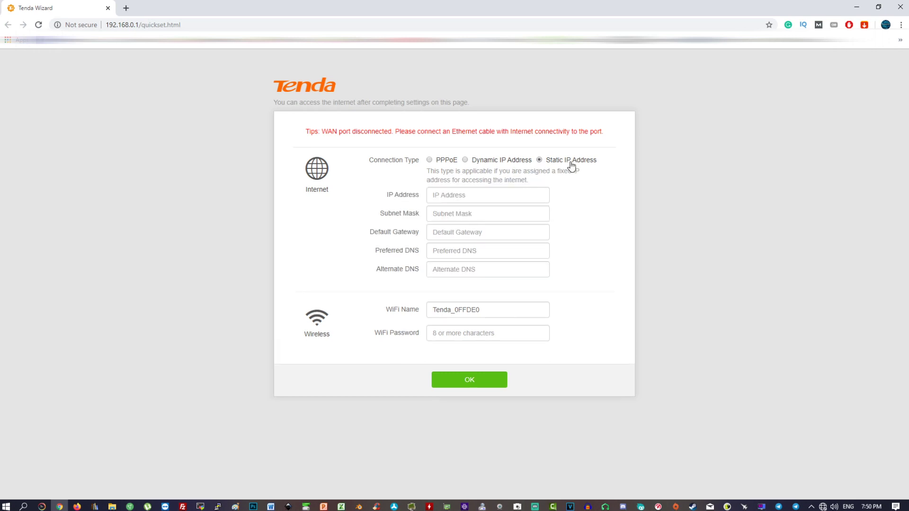
left_click(450, 199)
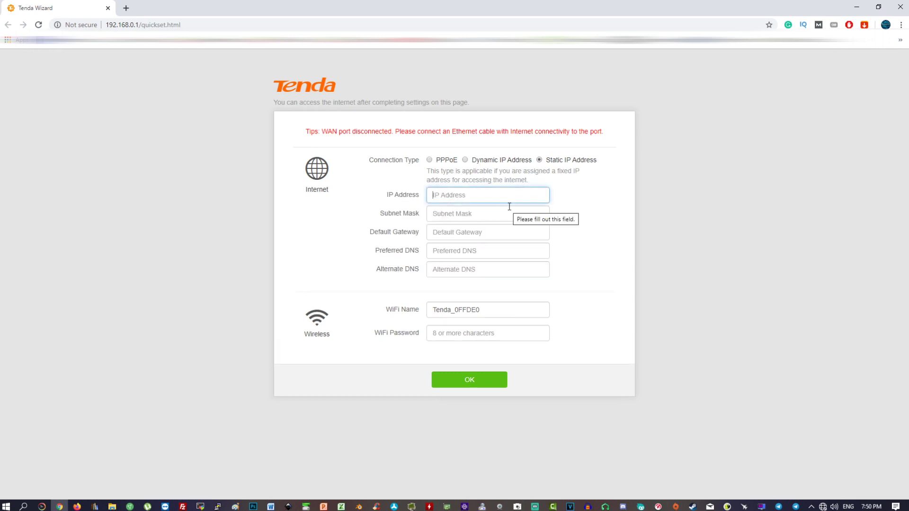
type("192.168.1.200")
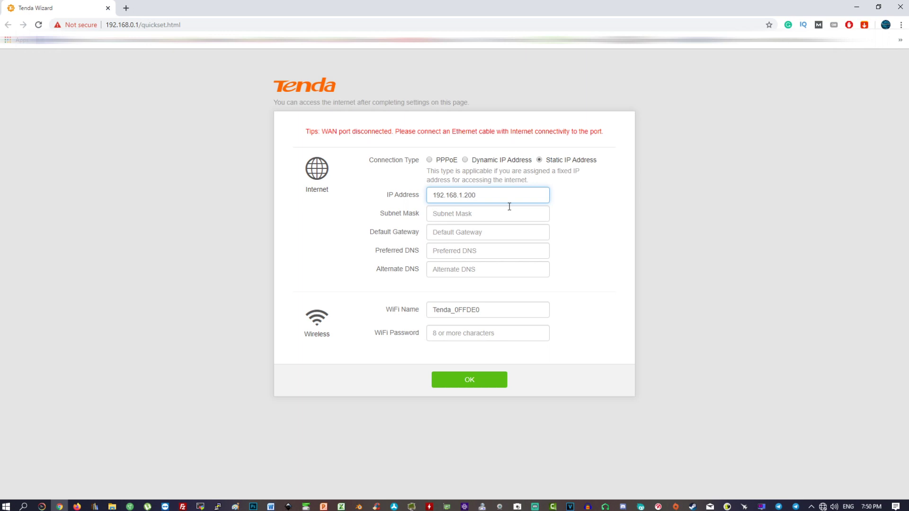
key("Tab")
type("2")
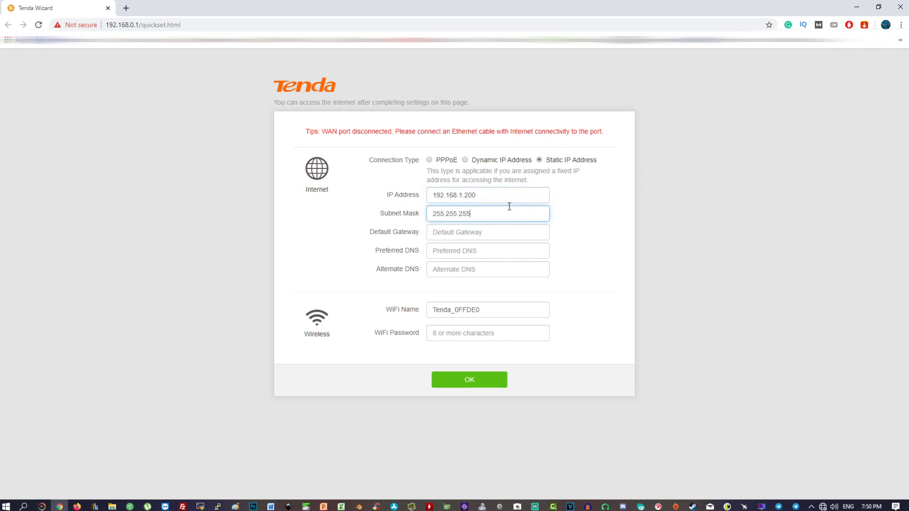
key("Tab")
type("192")
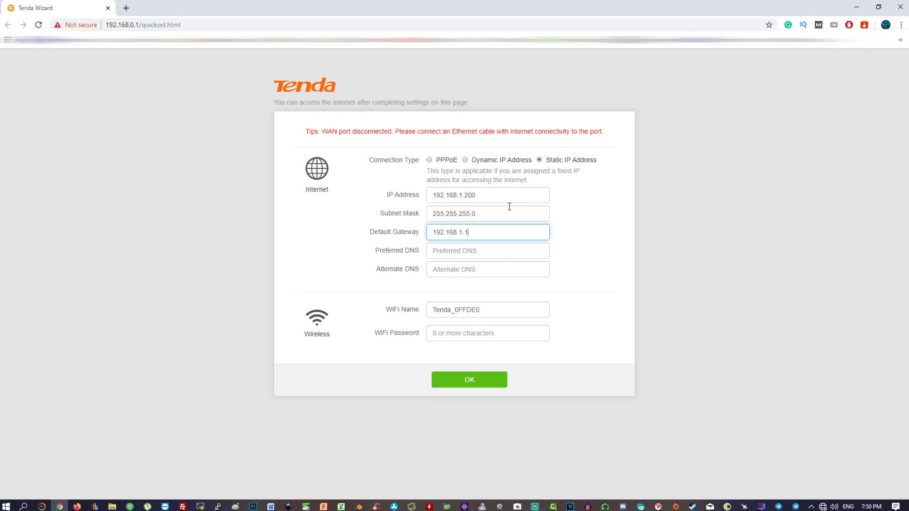
key("Tab")
type("8")
type("92.168.1.1")
key("Tab")
key("Tab")
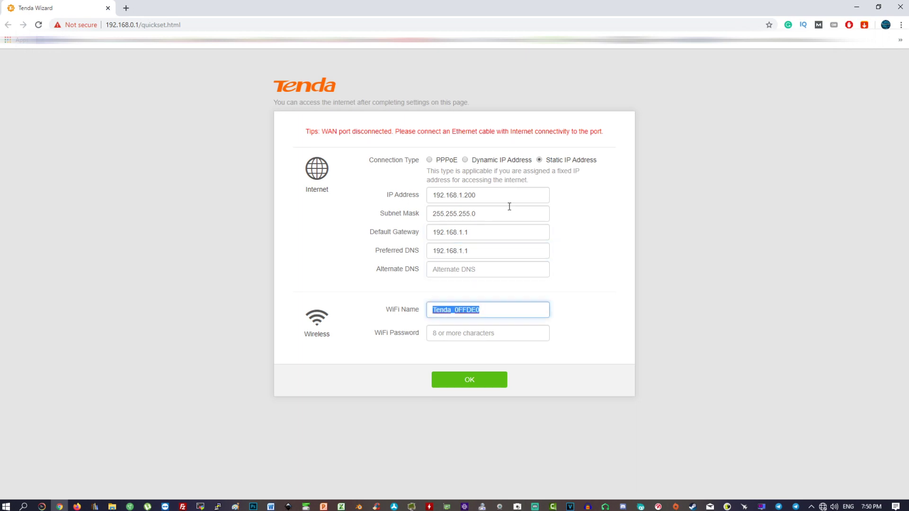
Fill in the alternate DNS, name the WiFi 'Tenda Wireless', set its password, and submit
left_click(493, 264)
type("8.8.4.4")
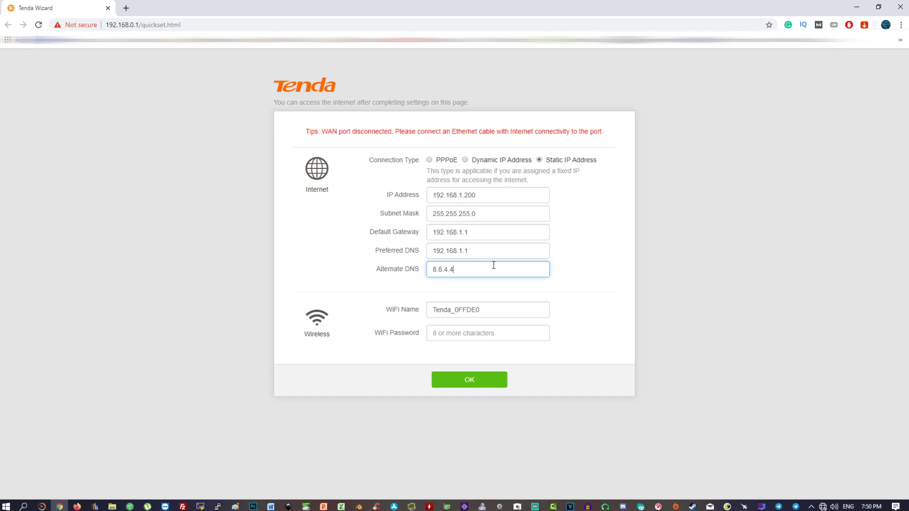
key("Tab")
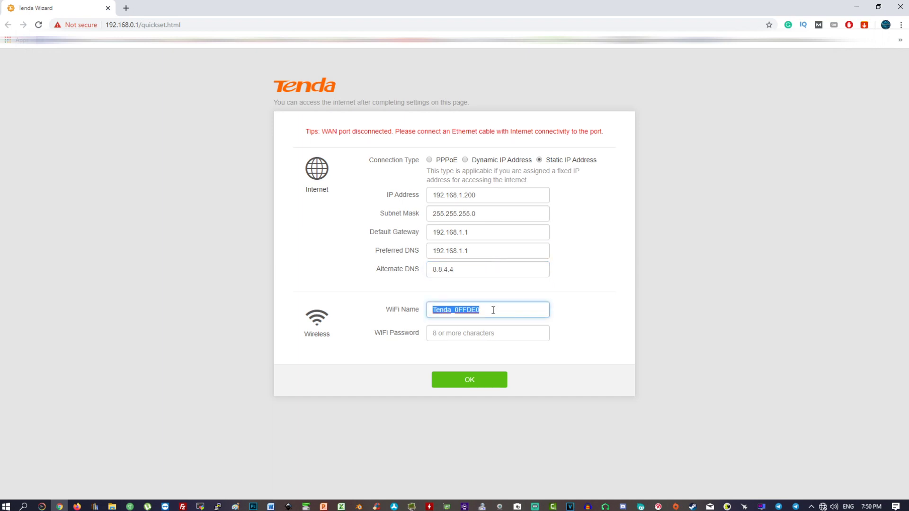
type("Tenda Wireless")
key("Tab")
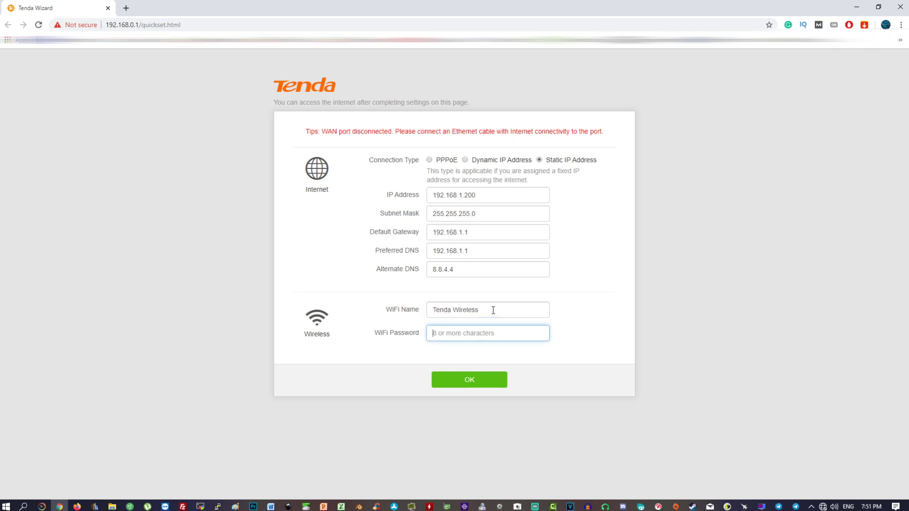
type("11223344")
left_click(465, 377)
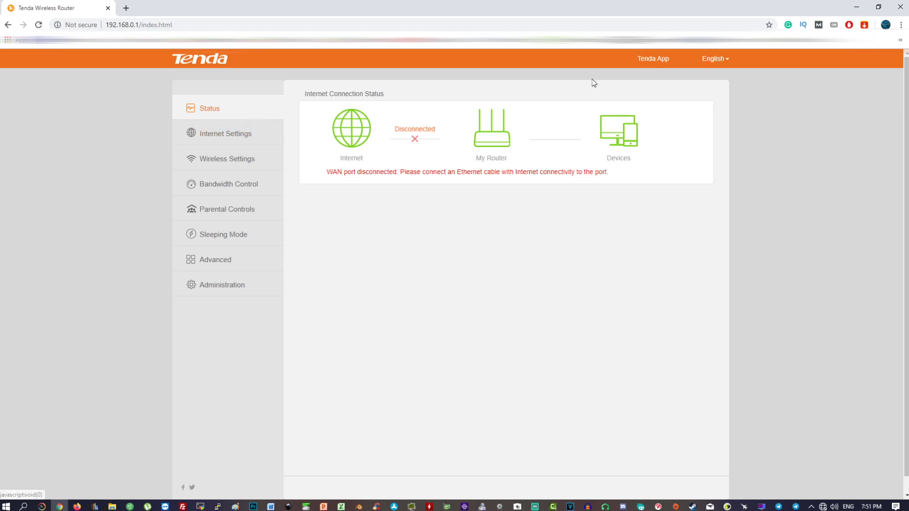
Dismiss the Tenda App popup, check the static IP on Internet Settings, then go to Wireless Settings
middle_click(657, 59)
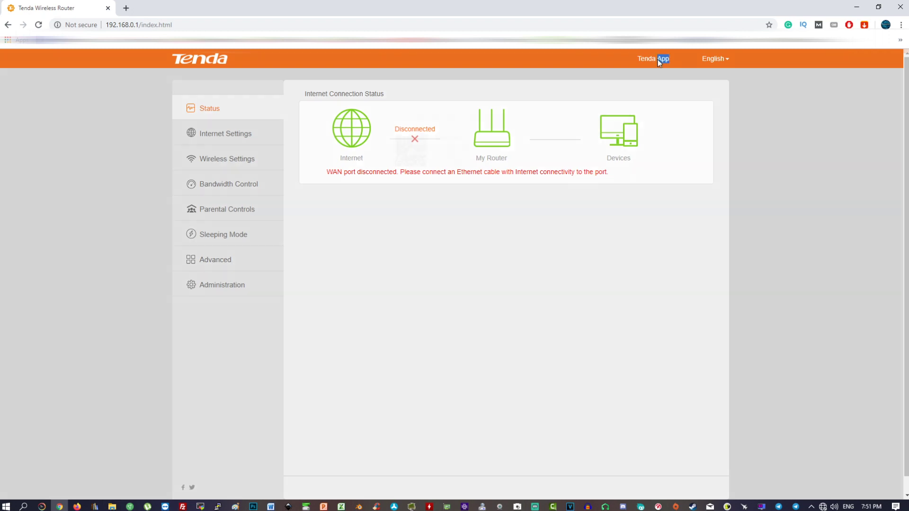
double_click(658, 58)
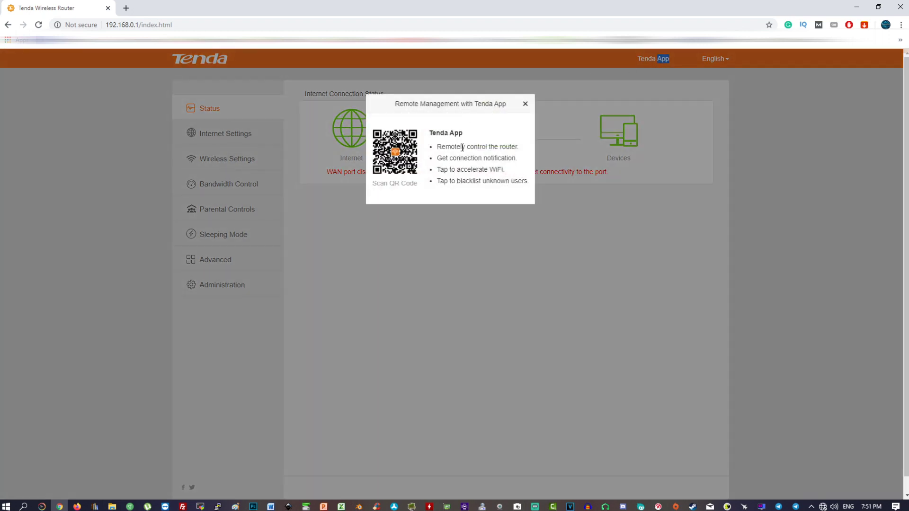
left_click(526, 106)
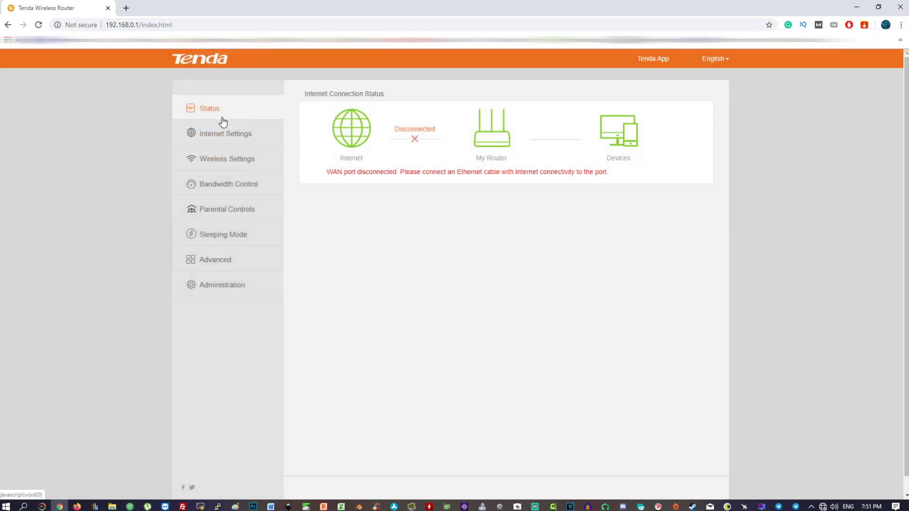
left_click(230, 138)
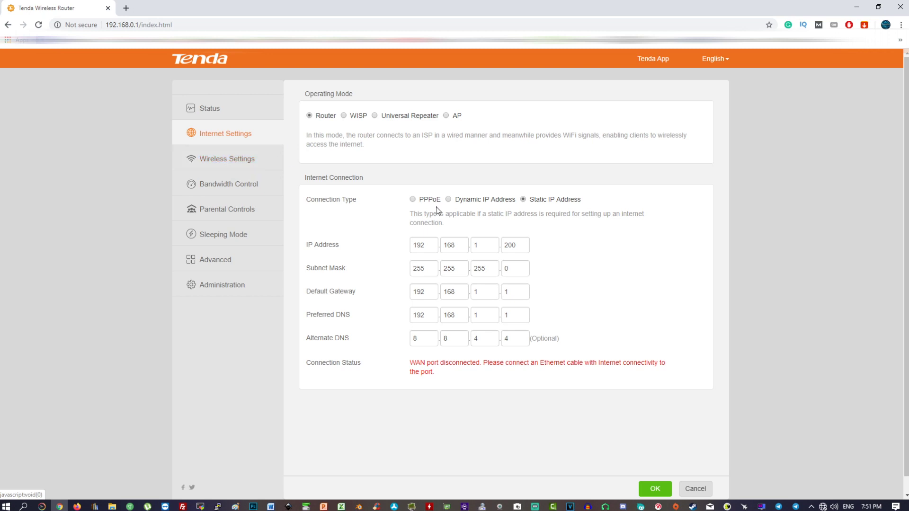
left_click(216, 160)
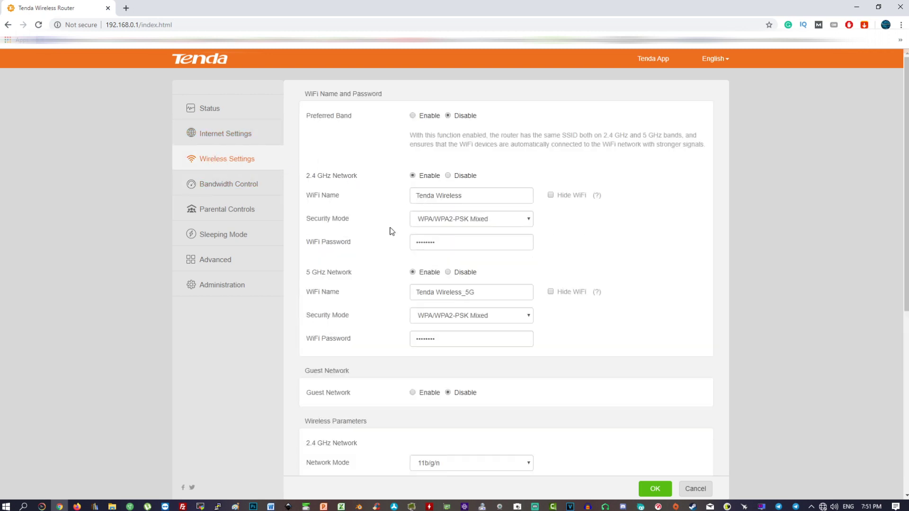
Look over the 2.4 GHz and 5 GHz wireless settings, leaving the 2.4 GHz channel on Auto
scroll(392, 229, "down", 1)
scroll(402, 207, "up", 1)
left_click_drag(300, 179, 367, 179)
left_click_drag(304, 275, 359, 279)
scroll(364, 275, "down", 5)
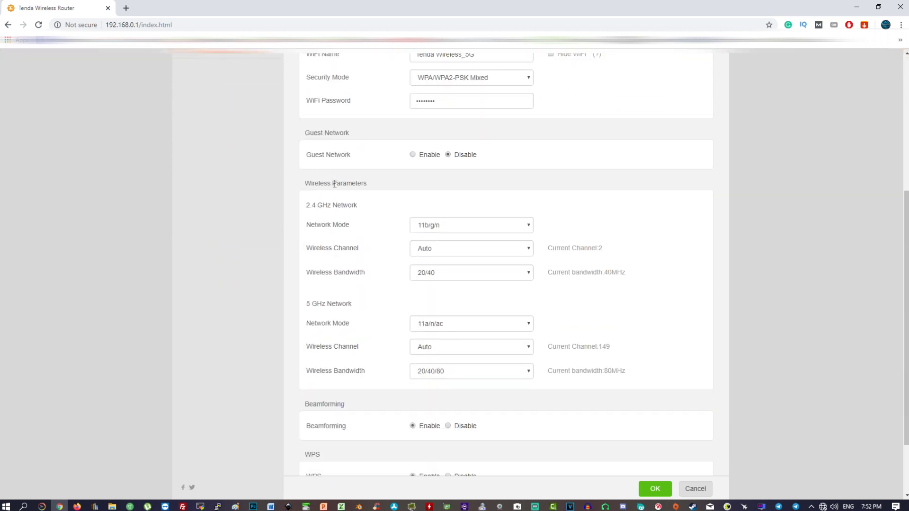
scroll(334, 145, "down", 2)
left_click(424, 167)
left_click(424, 166)
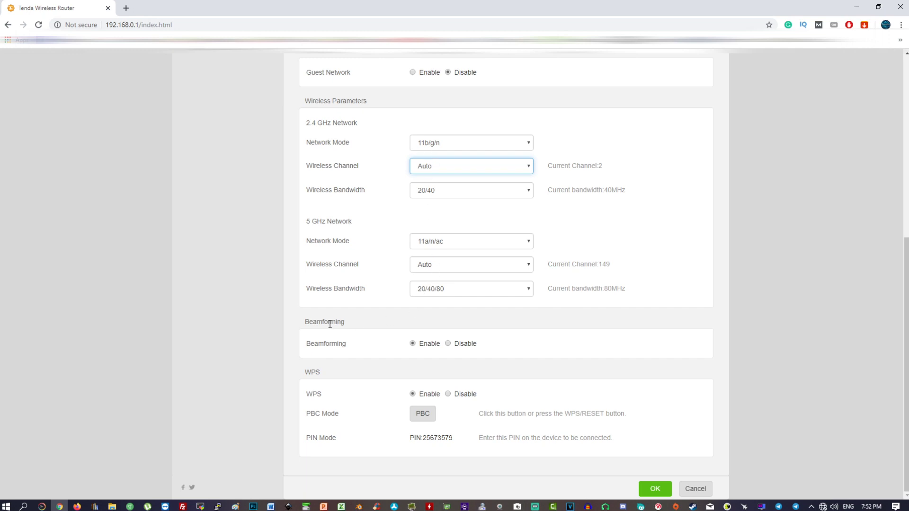
left_click_drag(307, 345, 350, 349)
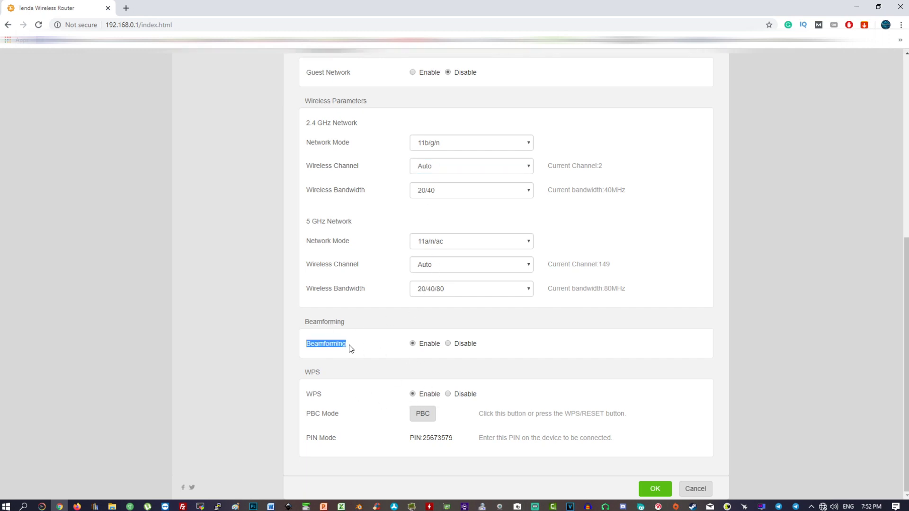
scroll(331, 331, "up", 8)
left_click(225, 192)
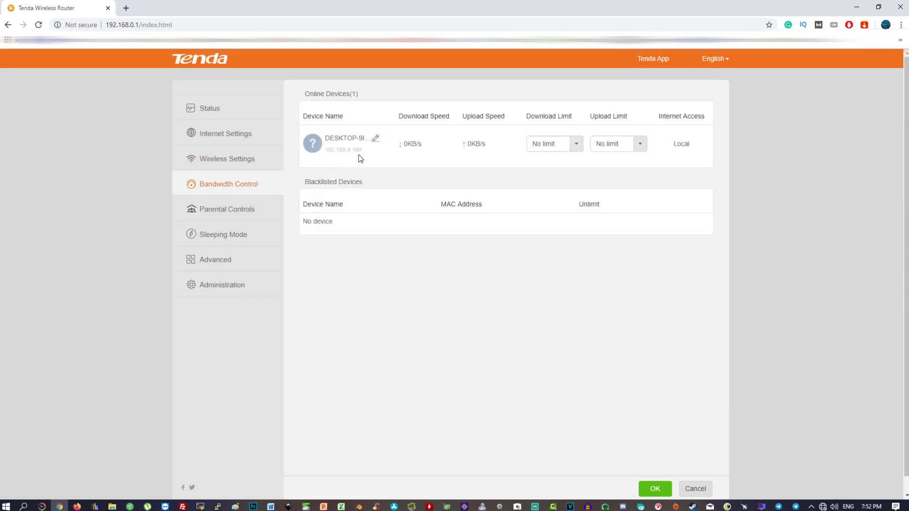
Check the device's download/upload limits (left at No limit) and try parental-control management, then turn it off
left_click(576, 146)
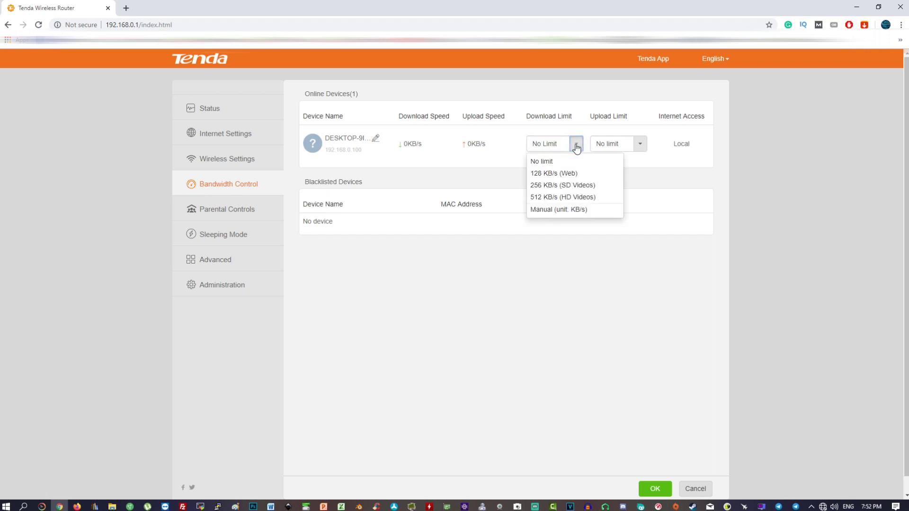
left_click(639, 144)
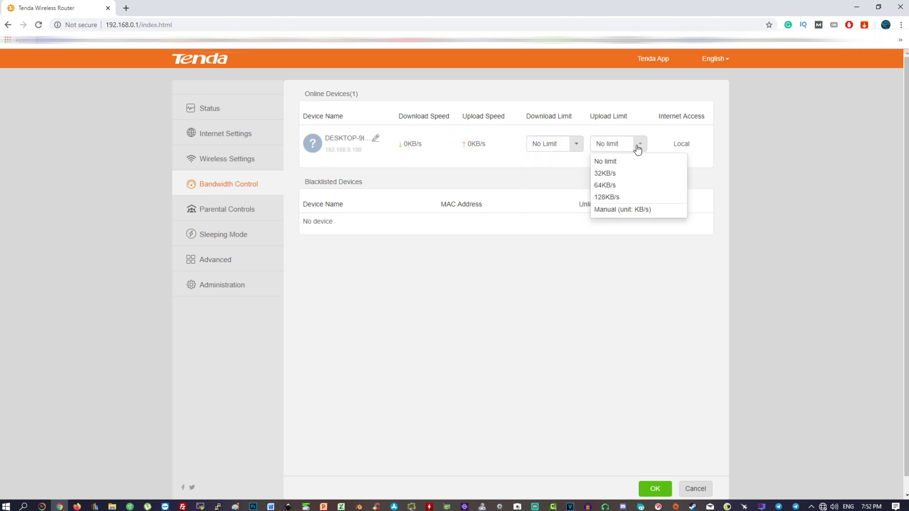
left_click(746, 183)
left_click(227, 210)
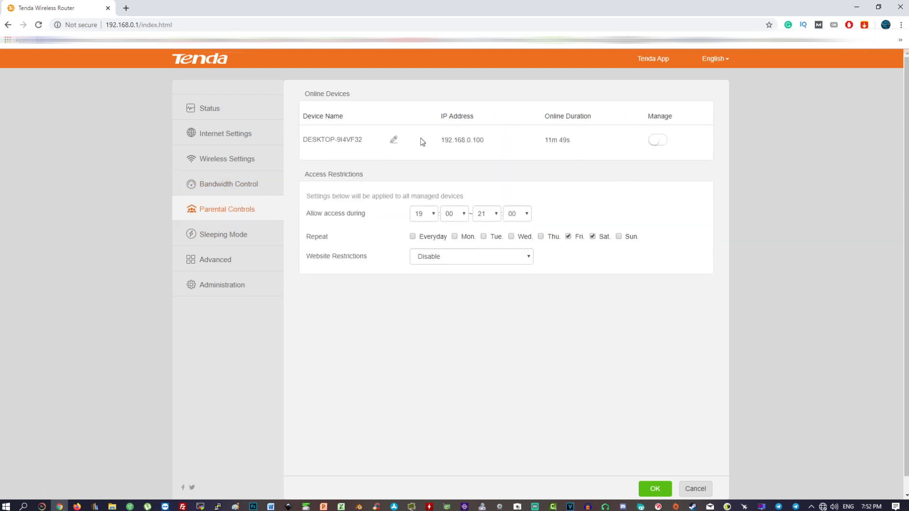
left_click_drag(439, 139, 698, 140)
left_click(657, 140)
left_click(424, 258)
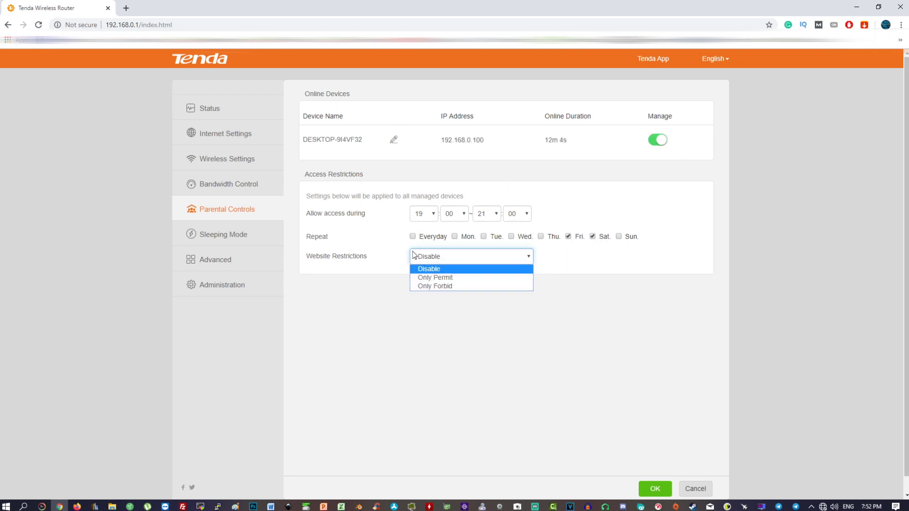
left_click(658, 140)
In Sleeping Mode, keep the LEDs always on and enable the WiFi schedule
left_click(223, 235)
left_click(467, 116)
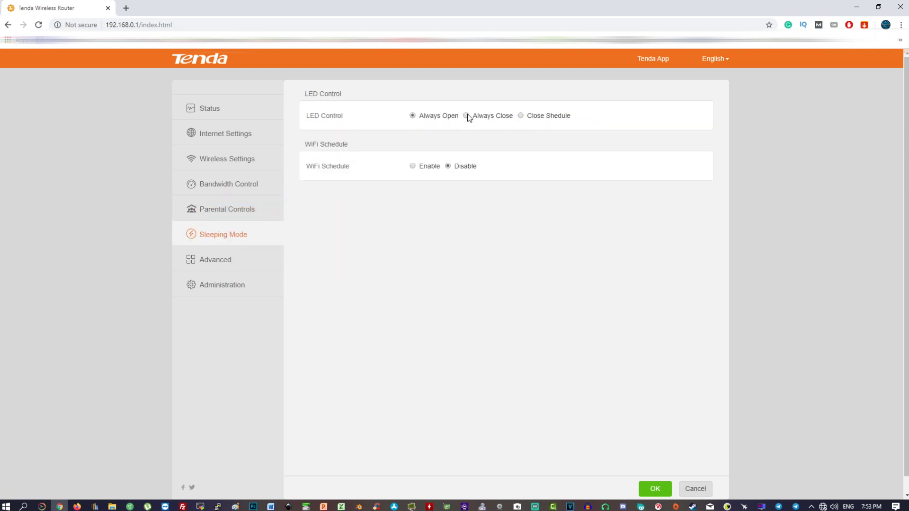
left_click(412, 115)
left_click(412, 166)
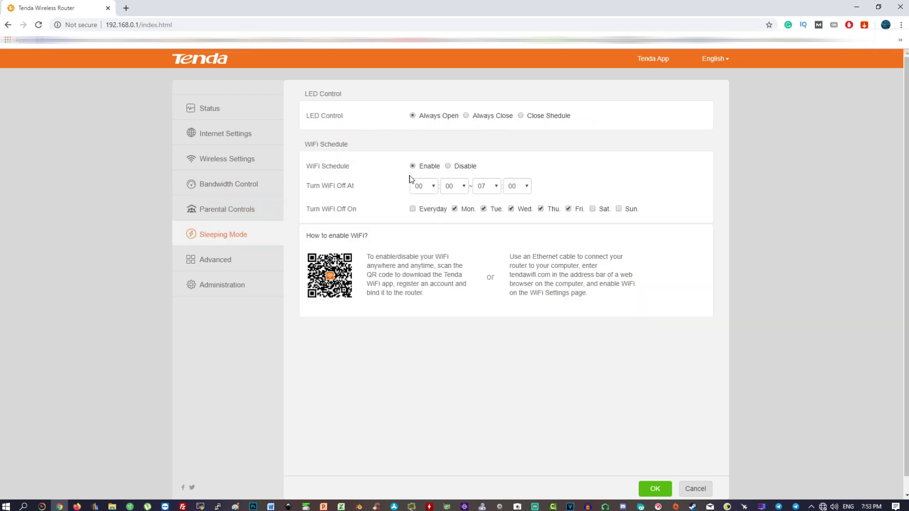
left_click_drag(310, 185, 363, 189)
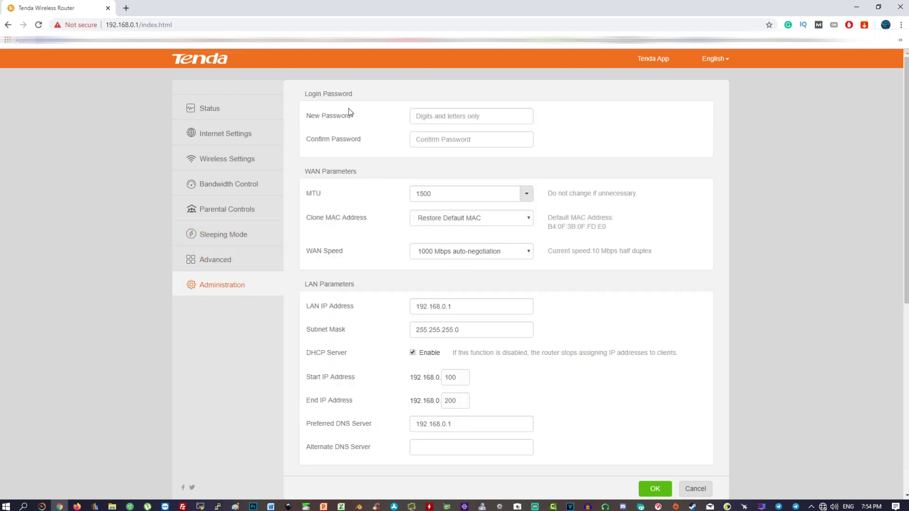
left_click_drag(309, 93, 358, 97)
Keep WAN speed at 1000 Mbps auto-negotiation and compare the WAN IP and gateway on Internet Settings
left_click(325, 128)
left_click_drag(308, 115, 479, 118)
left_click(353, 140)
left_click(429, 260)
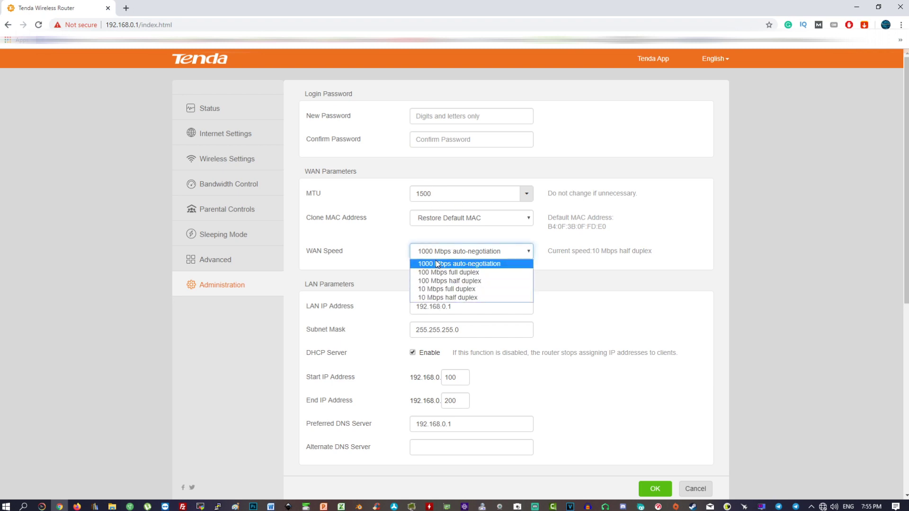
left_click(429, 262)
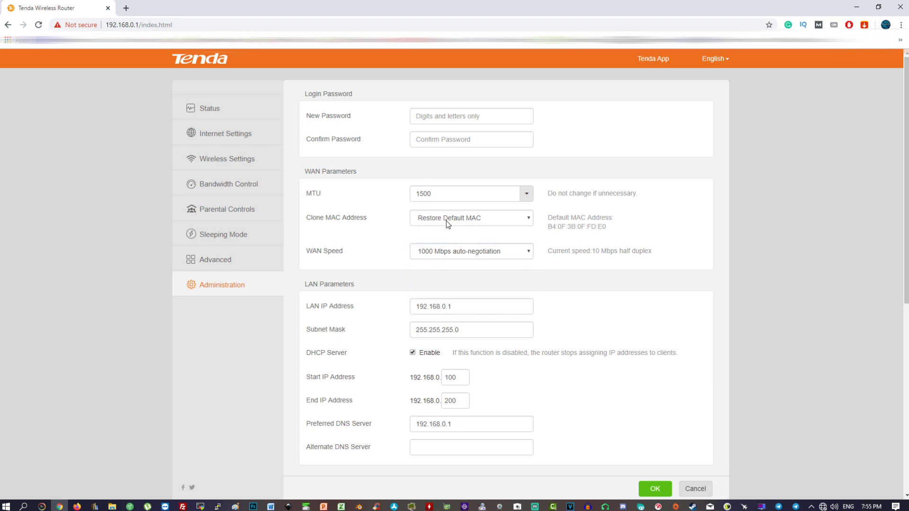
double_click(444, 307)
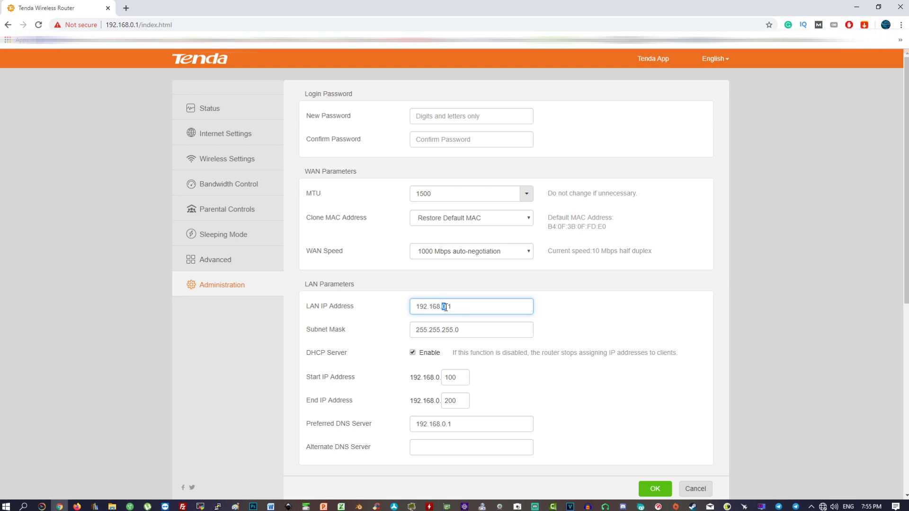
left_click(218, 132)
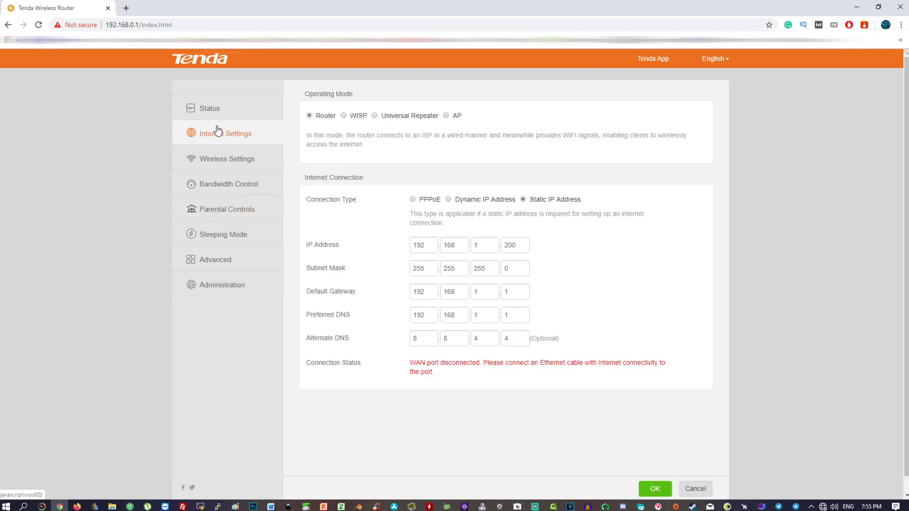
double_click(476, 245)
double_click(521, 244)
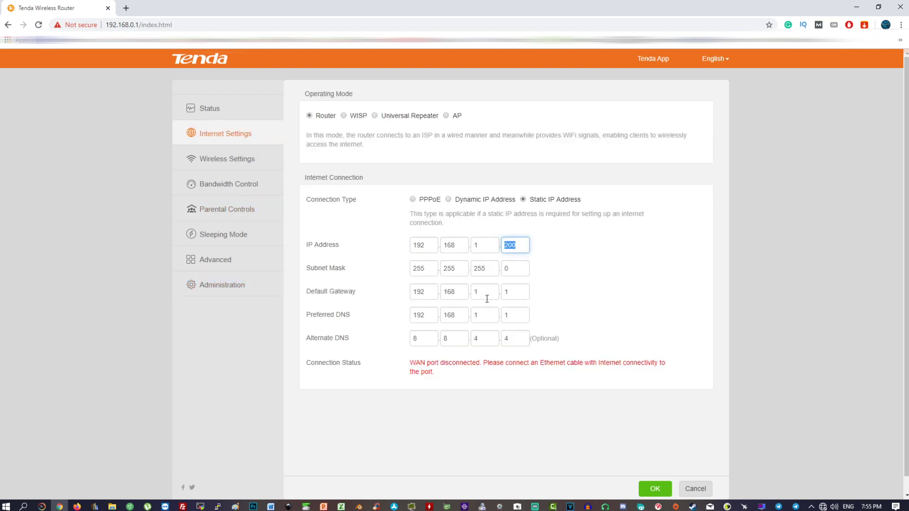
double_click(487, 294)
double_click(504, 293)
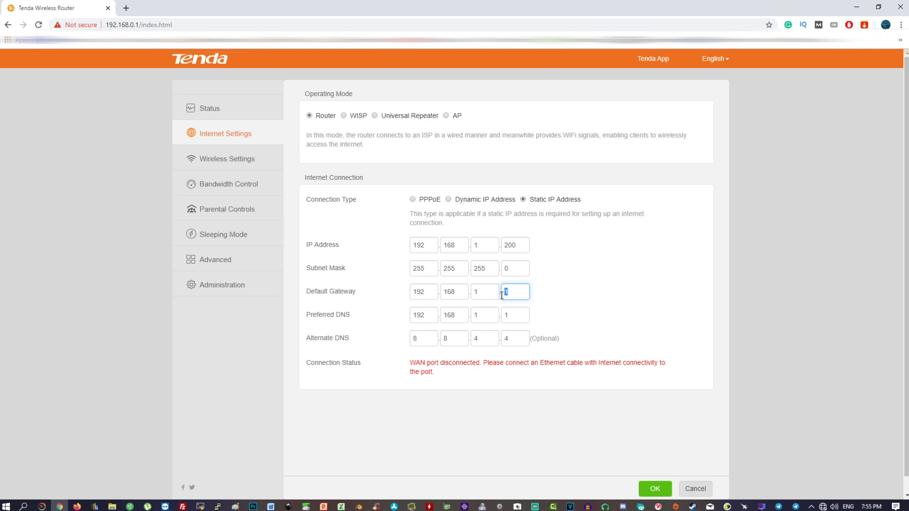
left_click(240, 290)
Change the LAN IP address to 192.168.2.1 and apply it to the DHCP and DNS settings
left_click(445, 305)
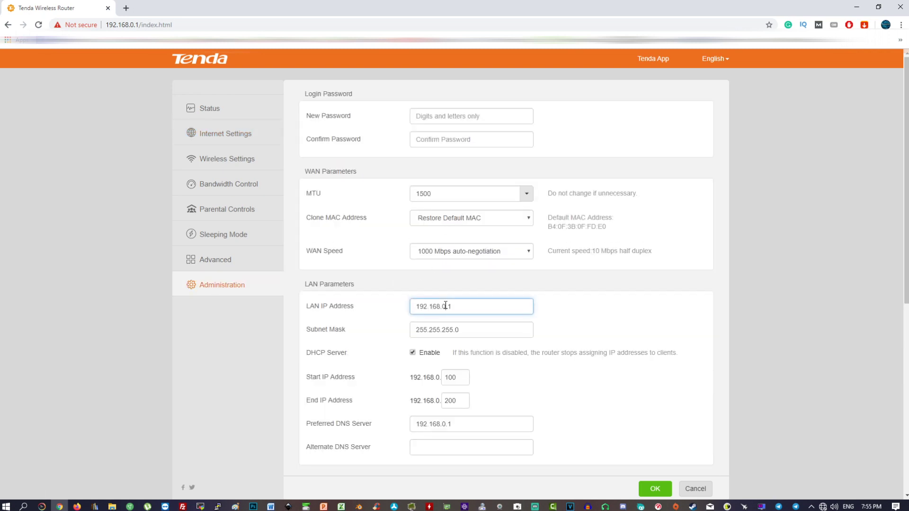
type("2")
left_click_drag(462, 307, 440, 307)
left_click(446, 307)
left_click(464, 330)
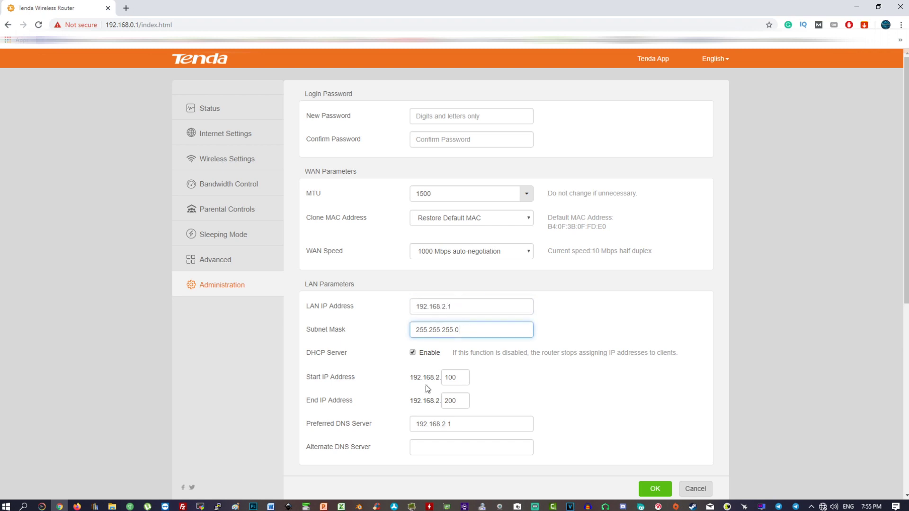
scroll(425, 384, "down", 2)
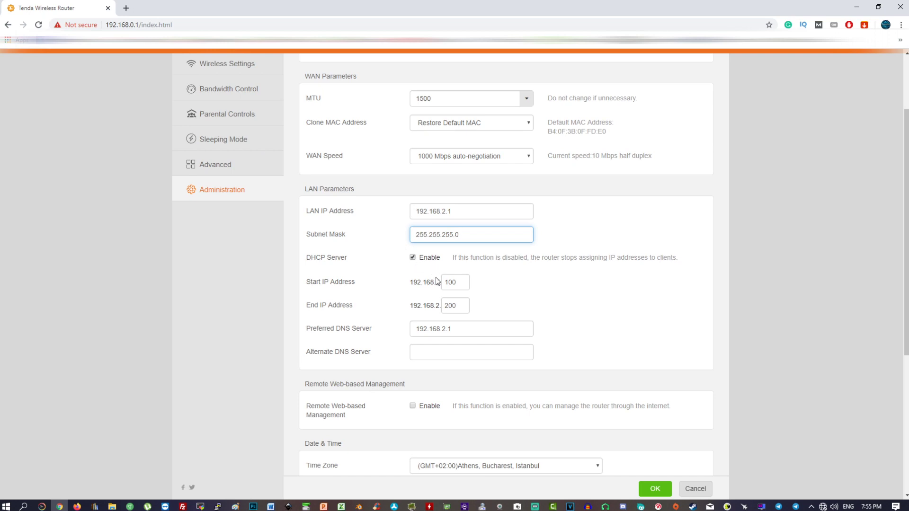
left_click(455, 282)
left_click(442, 304)
left_click_drag(407, 283, 446, 282)
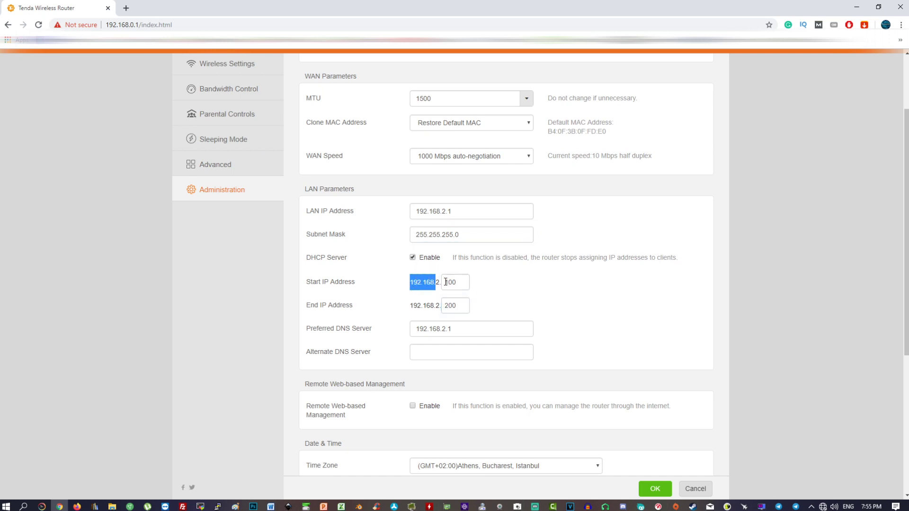
Set the alternate DNS server to 8.8.4.4
scroll(372, 374, "down", 2)
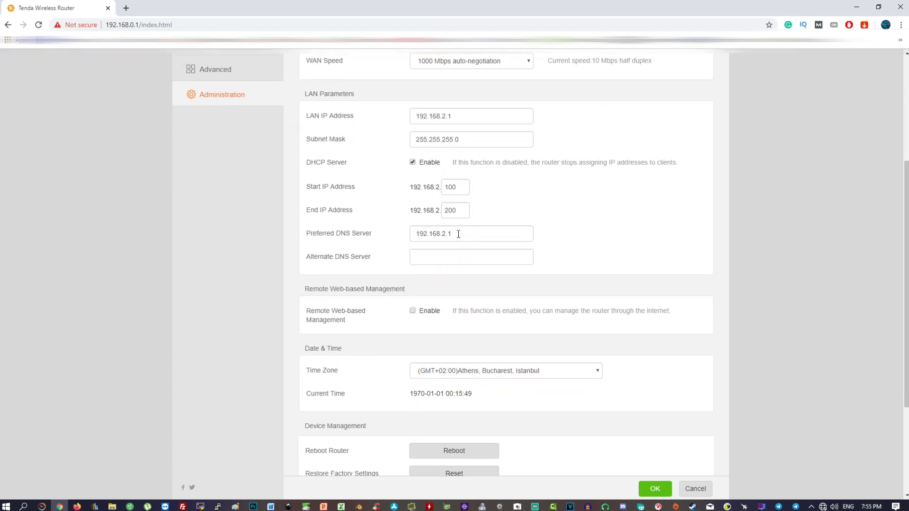
left_click(455, 256)
type("8")
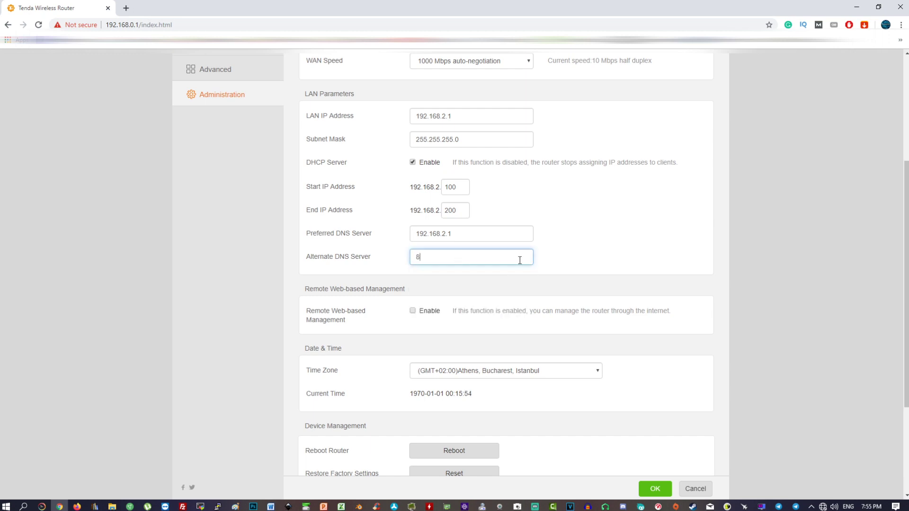
left_click(310, 301)
scroll(345, 270, "down", 1)
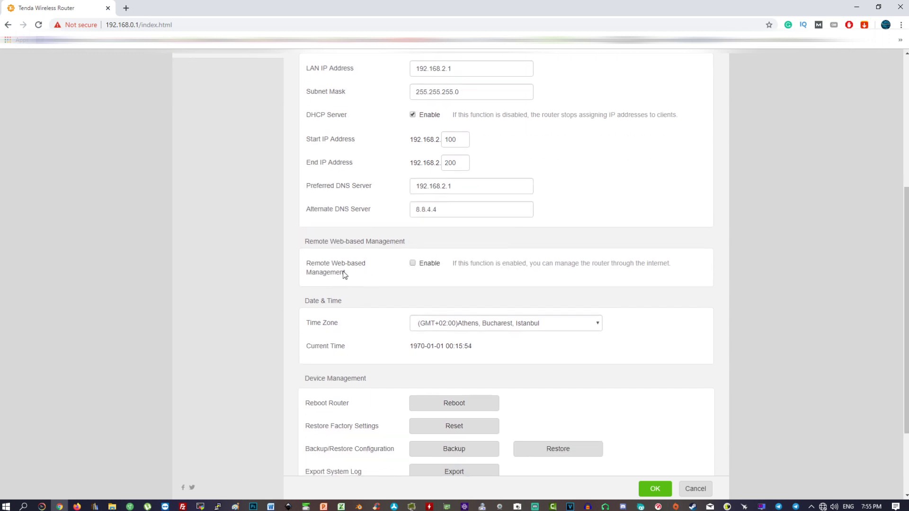
left_click_drag(306, 241, 417, 248)
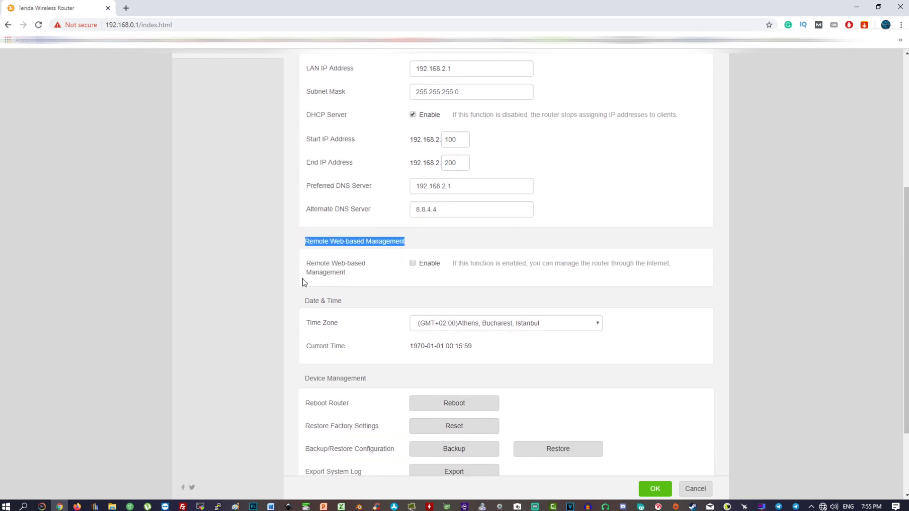
Enable remote web-based management, trying a specific management IP and then deleting it
left_click(413, 263)
left_click(434, 290)
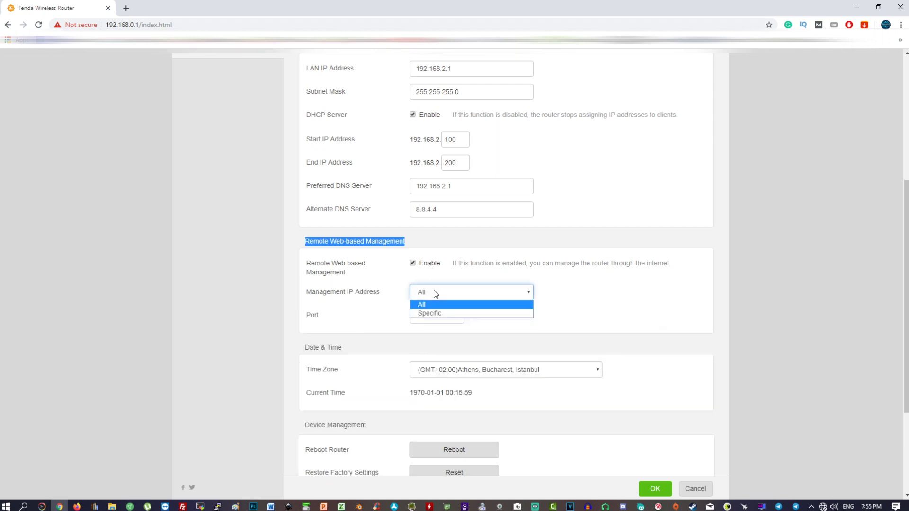
left_click(435, 313)
left_click(579, 290)
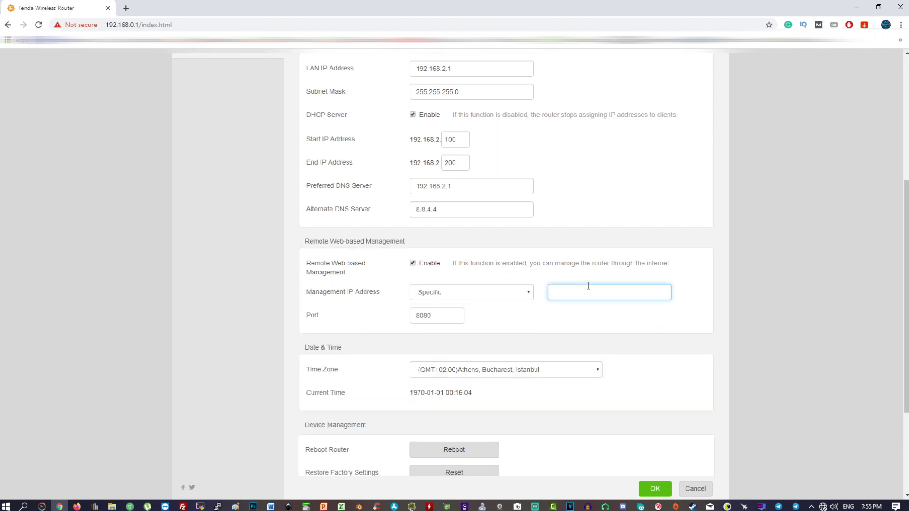
type("82.578")
key("BackSpace")
type("2.")
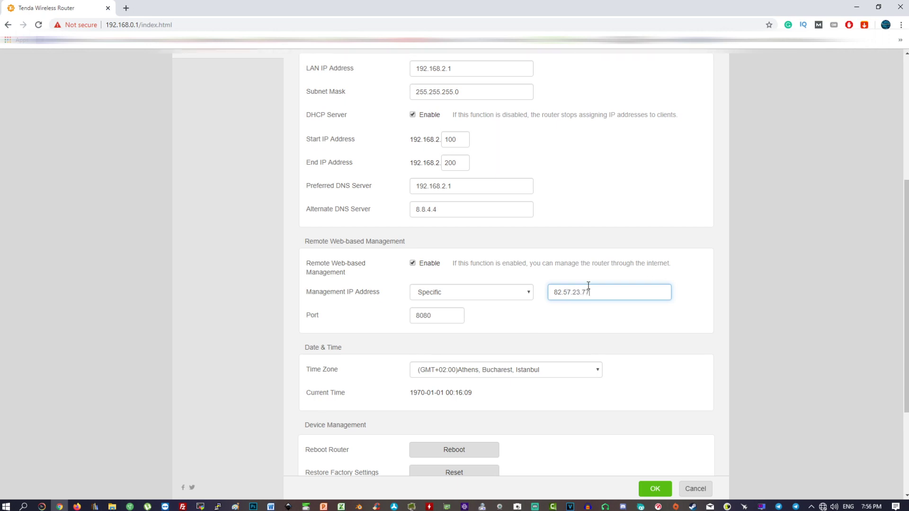
left_click_drag(588, 292, 547, 292)
left_click(587, 323)
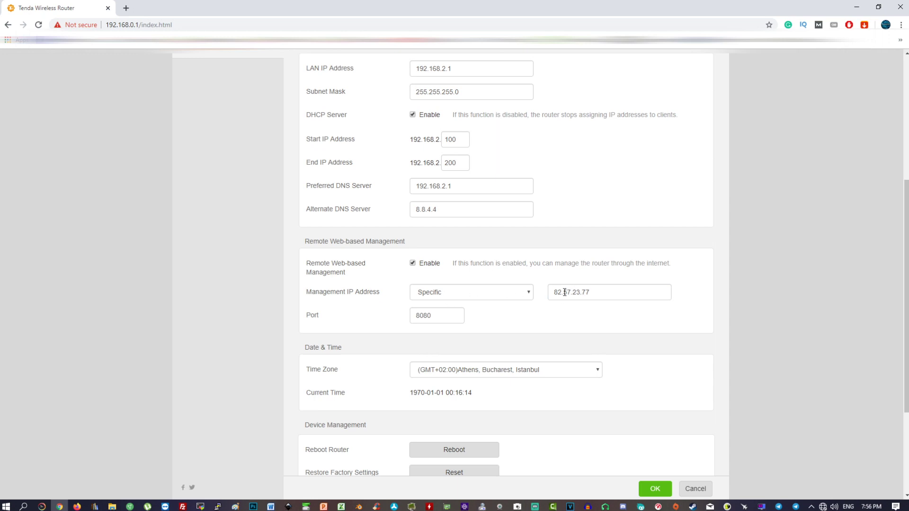
double_click(584, 293)
key("BackSpace")
Set the management IP address to All and keep the remote management port at 8080
left_click(468, 294)
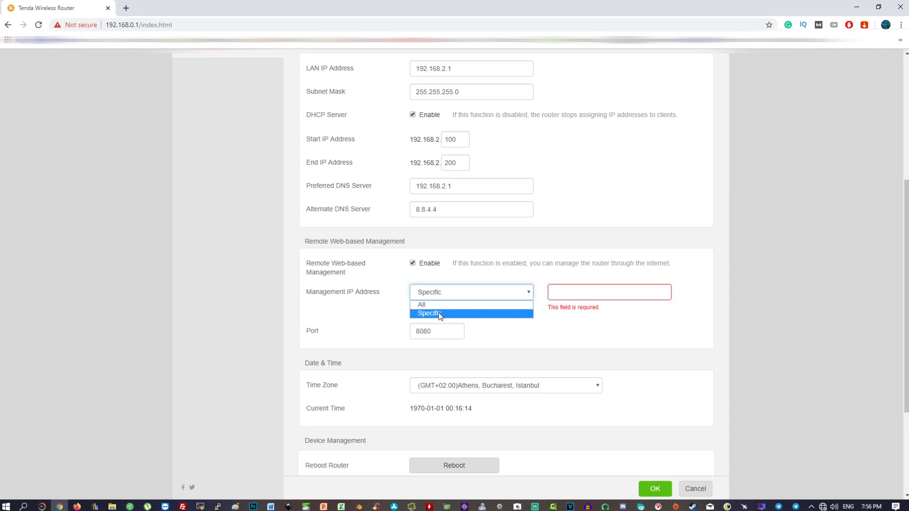
left_click(439, 305)
scroll(445, 263, "down", 2)
key("Tab")
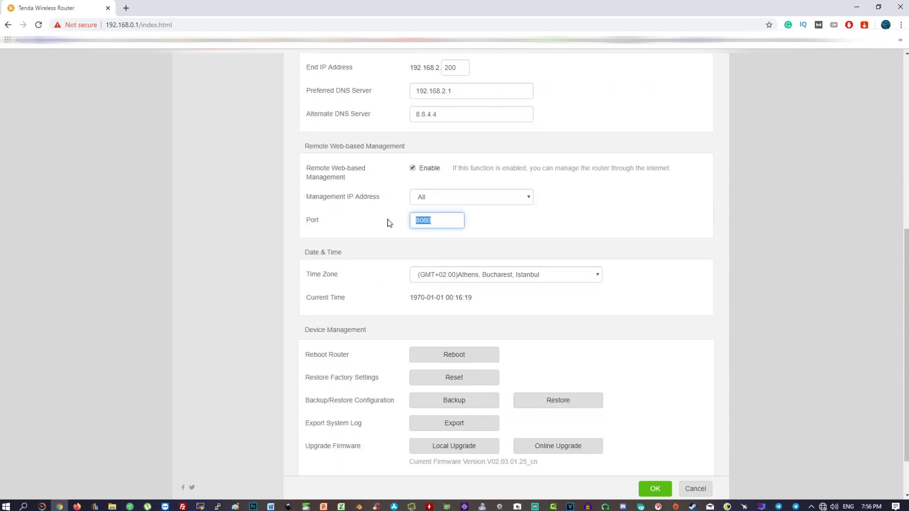
left_click_drag(294, 223, 374, 223)
left_click(442, 221)
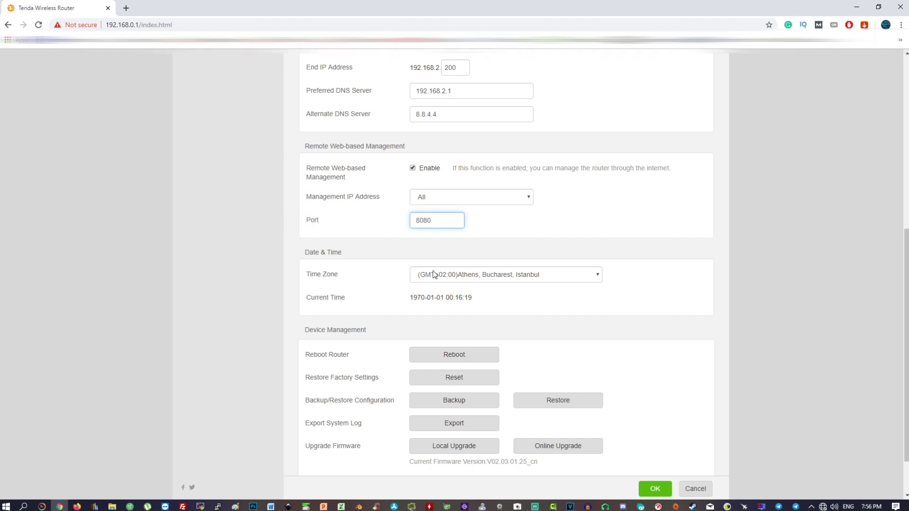
scroll(416, 277, "down", 1)
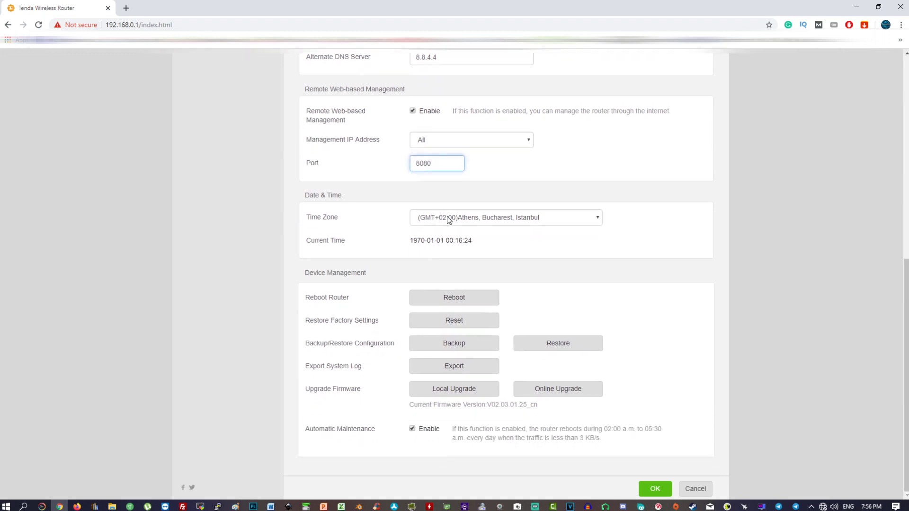
left_click(515, 216)
left_click(515, 217)
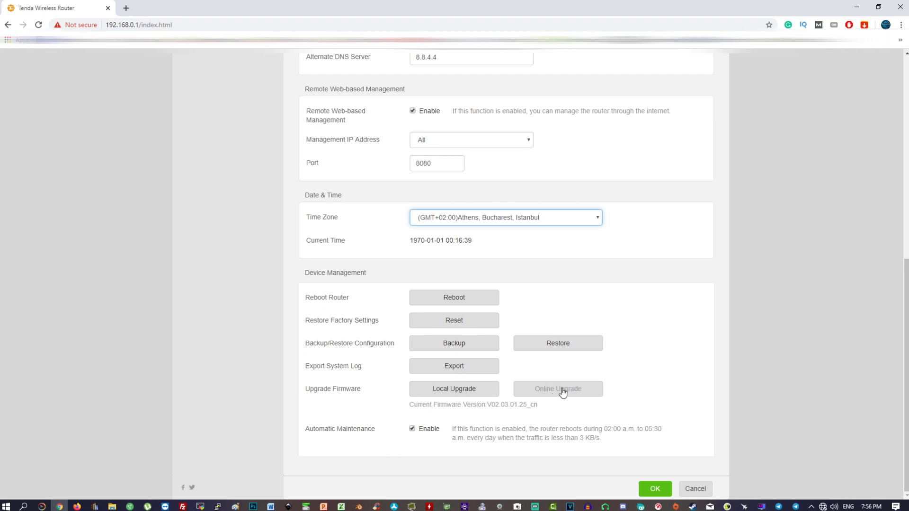
left_click_drag(304, 429, 392, 434)
left_click(392, 434)
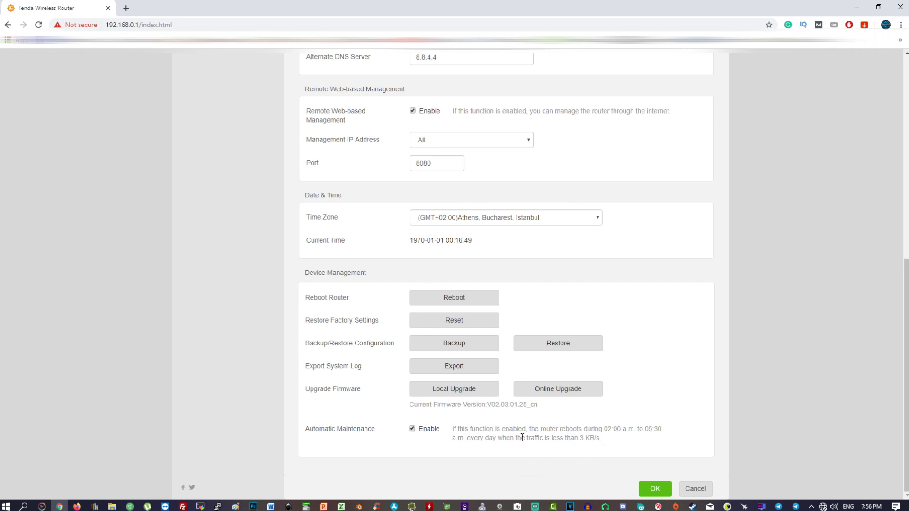
scroll(520, 436, "up", 6)
scroll(520, 436, "up", 2)
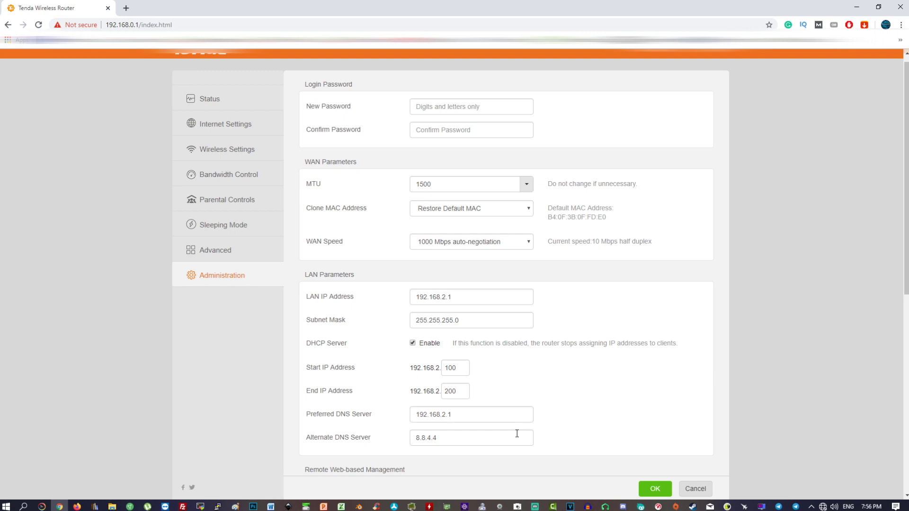
scroll(467, 274, "down", 8)
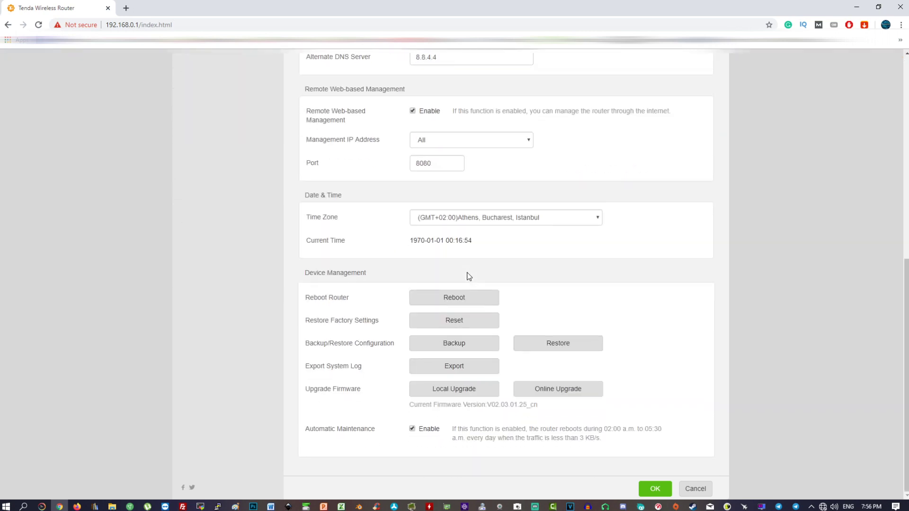
Enter and confirm a new router login password
scroll(505, 320, "up", 8)
left_click(498, 121)
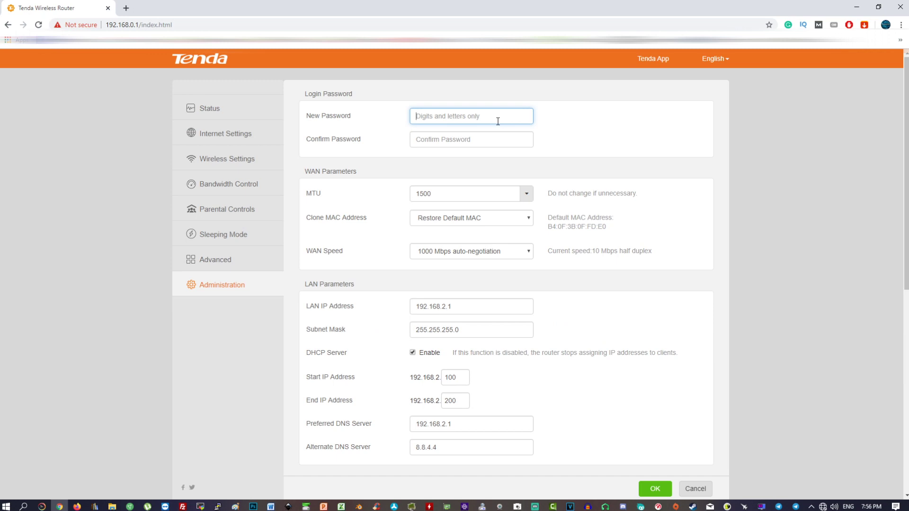
type("admin")
key("Tab")
type("admin")
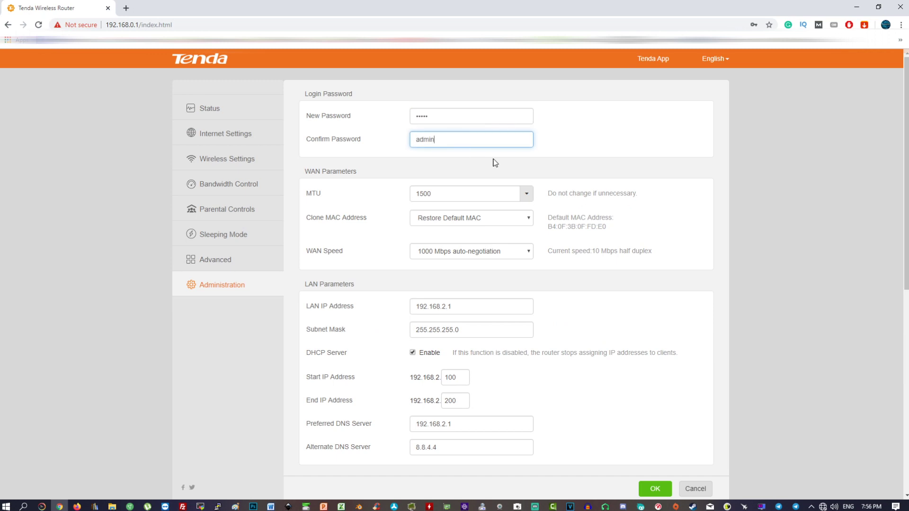
Save the Administration settings and confirm the login IP change to 192.168.2.1
scroll(661, 186, "down", 10)
left_click(655, 489)
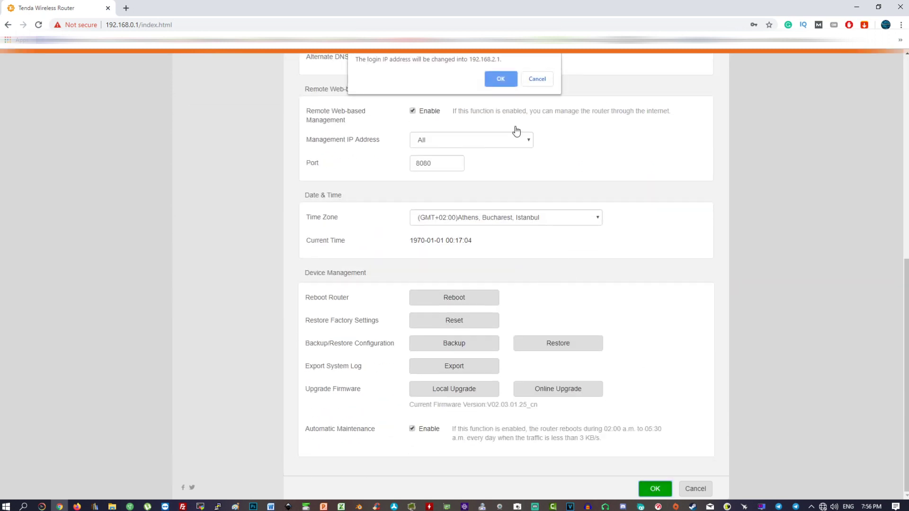
left_click(494, 81)
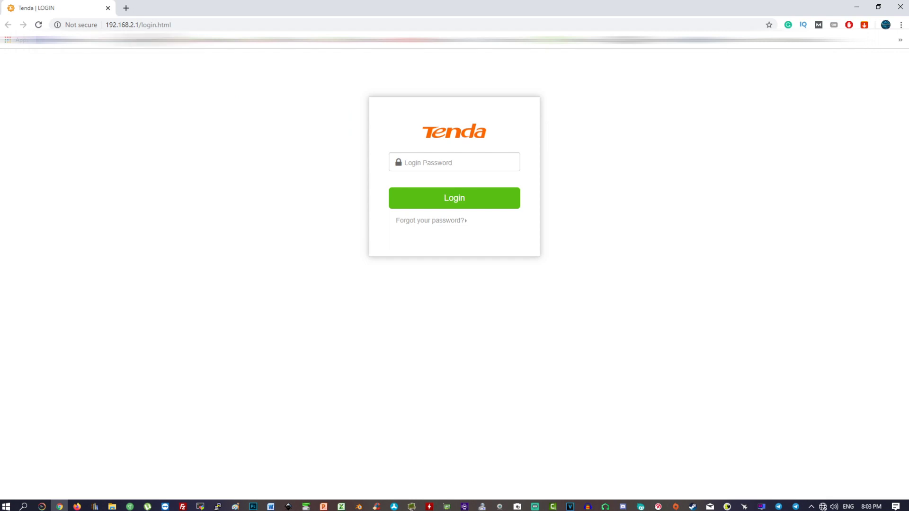
Log in at 192.168.2.1 with the new password and go to the Advanced settings
left_click(142, 25)
left_click(151, 90)
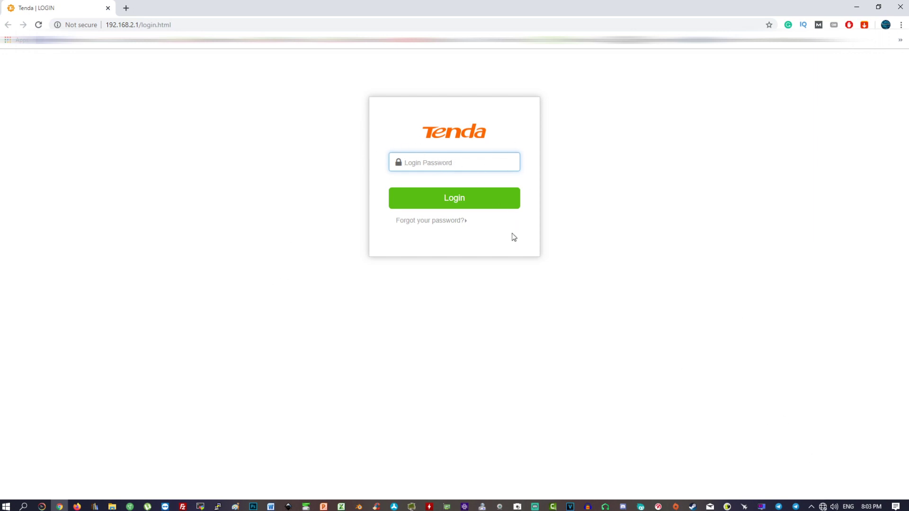
type("admin")
key("Return")
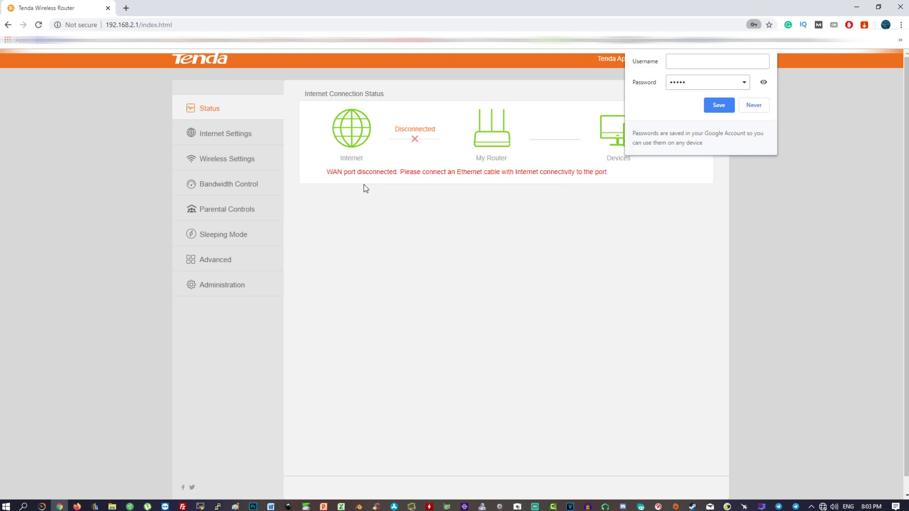
left_click(244, 261)
Add a port-forwarding rule sending internal and external port 81 to 192.168.2.50
scroll(387, 207, "down", 1)
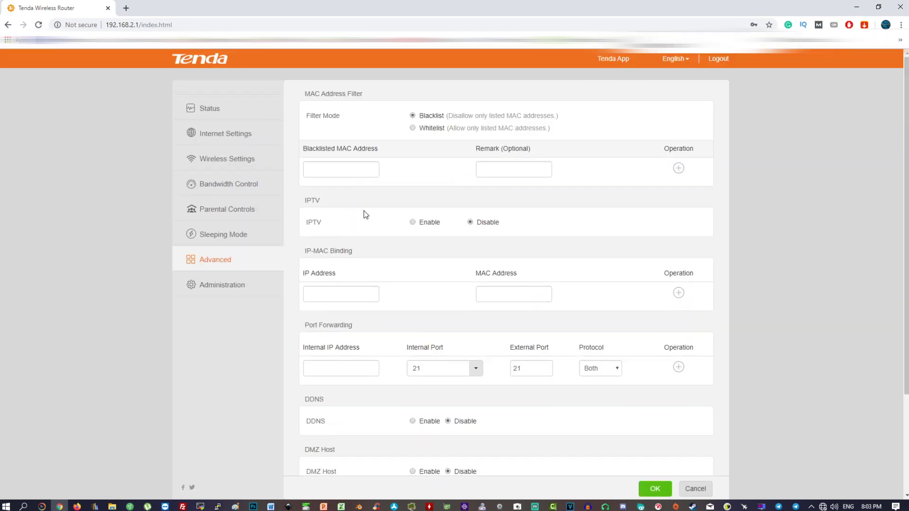
scroll(368, 214, "down", 2)
left_click_drag(304, 116, 444, 152)
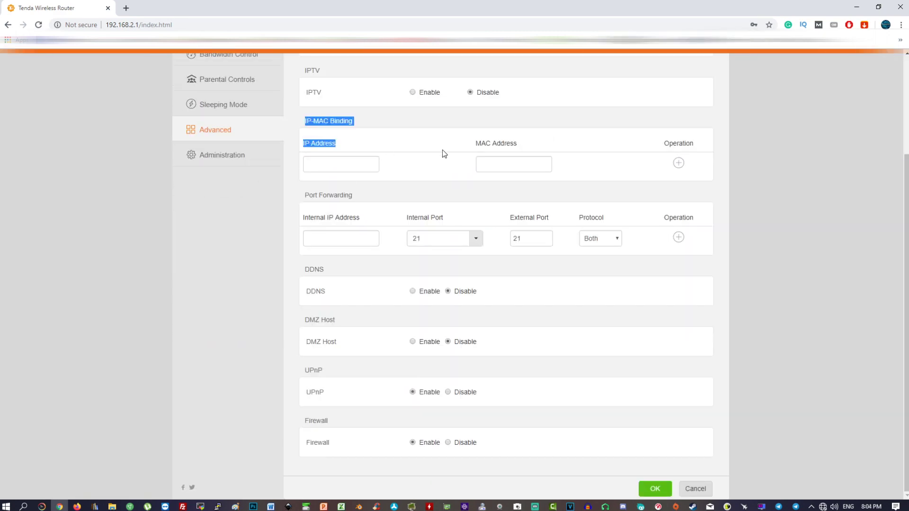
left_click(568, 178)
scroll(331, 262, "up", 2)
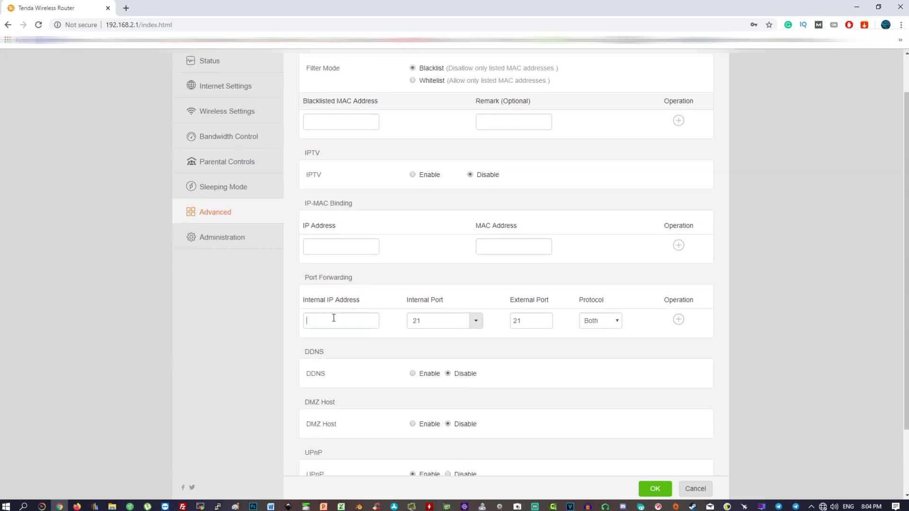
left_click(335, 319)
left_click_drag(314, 280, 376, 284)
left_click(376, 285)
left_click(321, 318)
type("192.168")
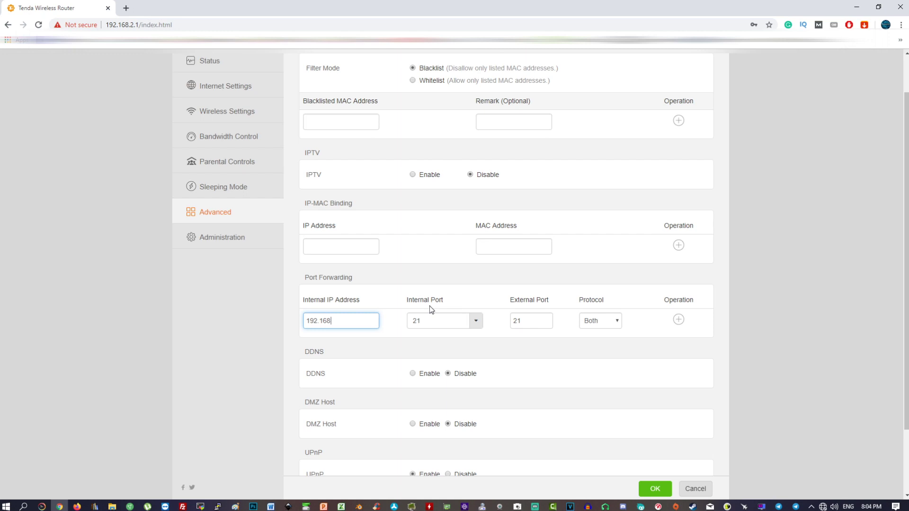
type(".2.1")
key("BackSpace")
type("50")
key("Tab")
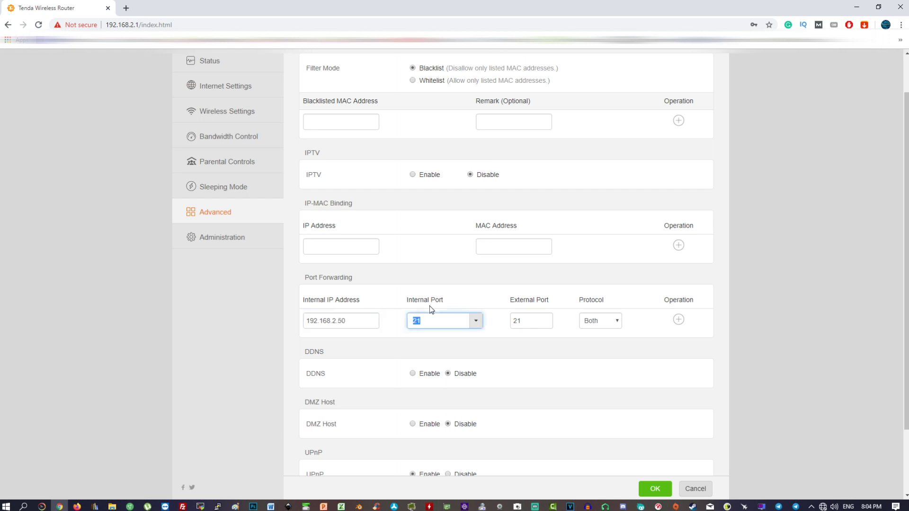
type("81")
key("Tab")
type("81")
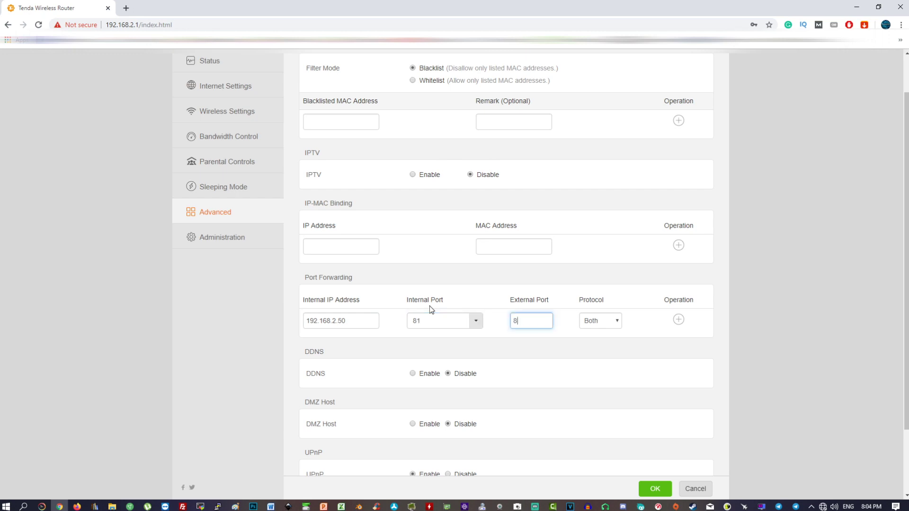
key("Tab")
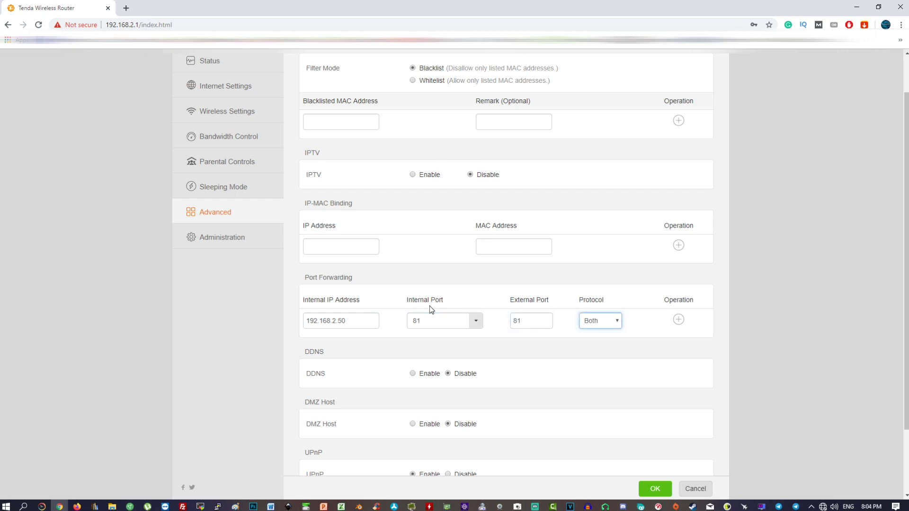
left_click(678, 321)
Add a second rule forwarding port 8000 to 192.168.2.50 on both protocols
left_click(365, 319)
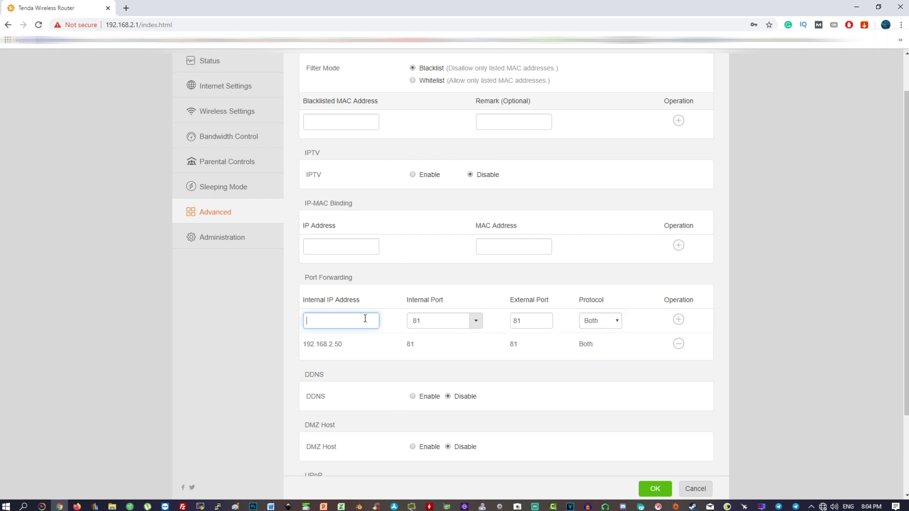
type("192.168.2.50")
key("Tab")
type("8000")
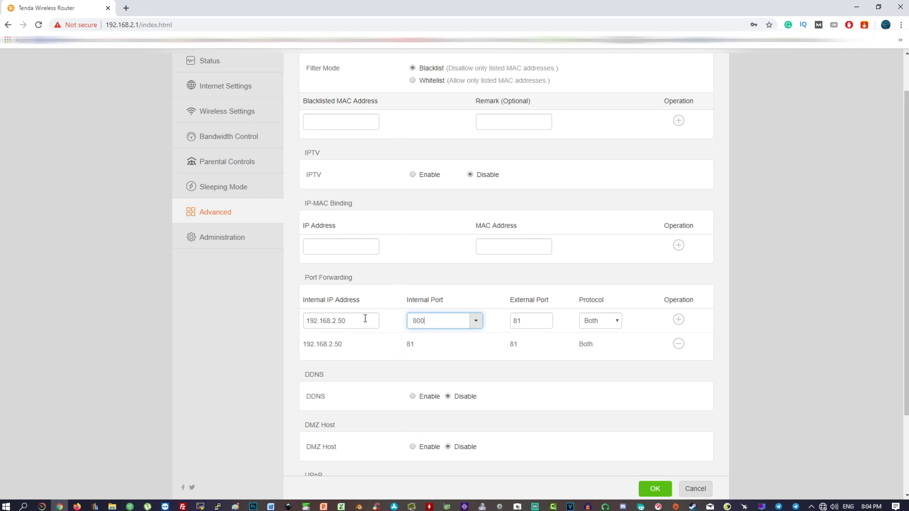
key("Tab")
type("8000")
key("Tab")
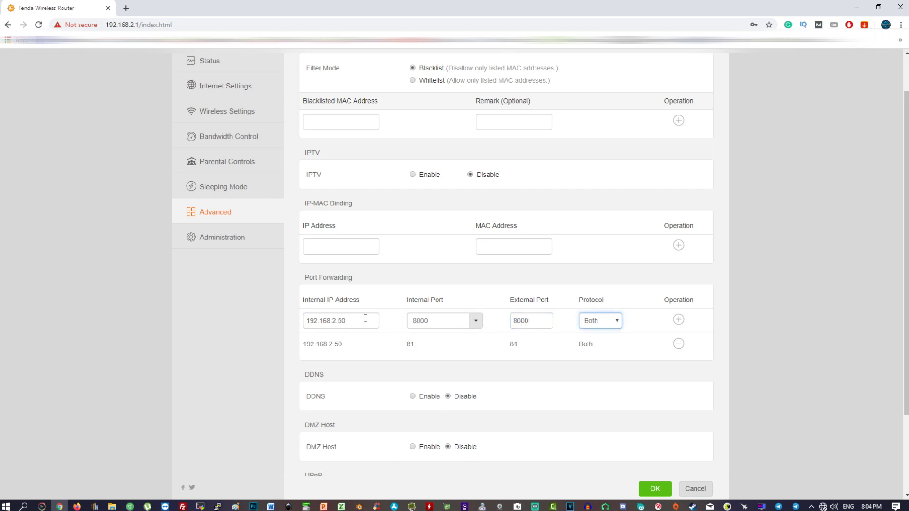
key("Tab")
key("Tab")
left_click(678, 321)
Add a third rule forwarding port 554 to 192.168.2.50
left_click(346, 323)
type("192.168.2.5")
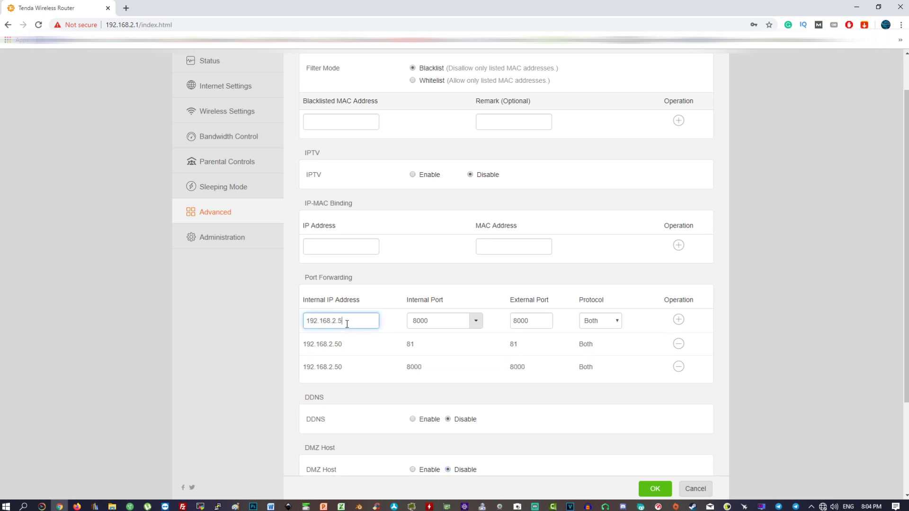
type("0")
key("Tab")
type("554")
key("Tab")
key("Tab")
key("Return")
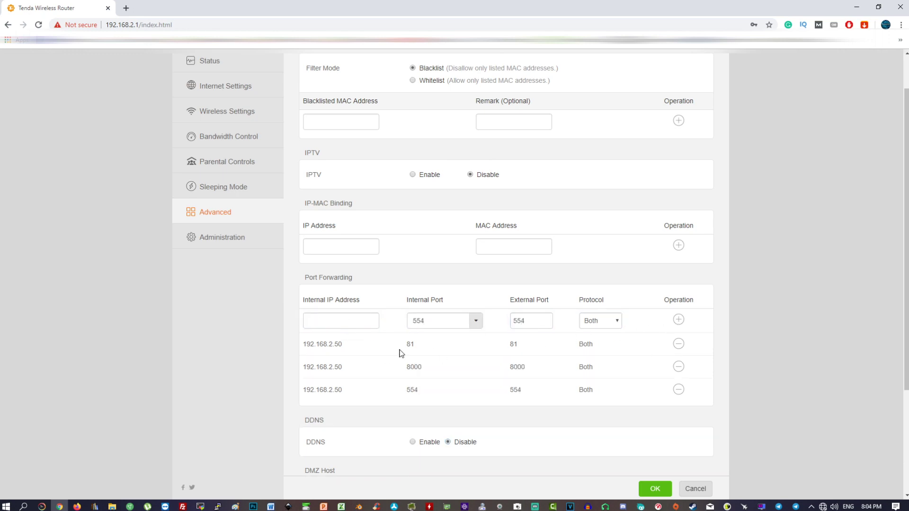
Turn DDNS on to view its account fields, then set it back to disabled
scroll(401, 387, "down", 3)
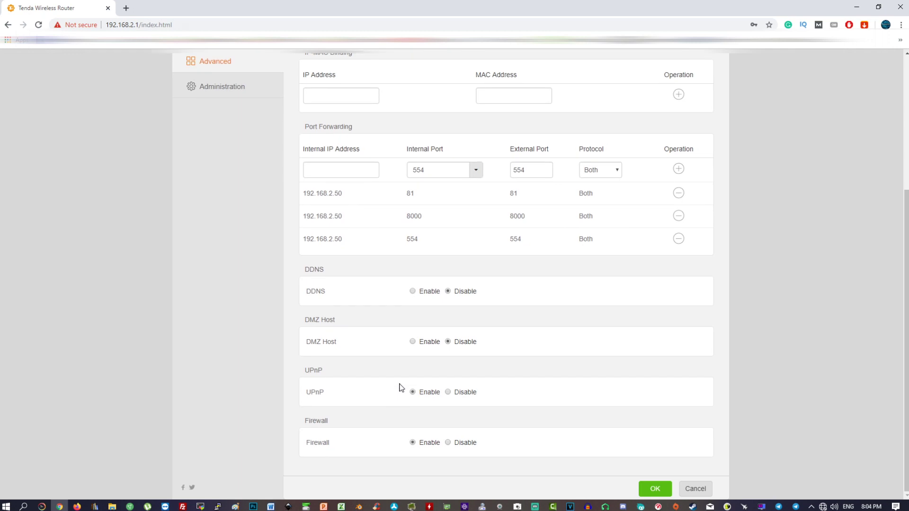
left_click_drag(305, 270, 339, 274)
left_click(413, 291)
left_click_drag(312, 316, 346, 366)
left_click(340, 360)
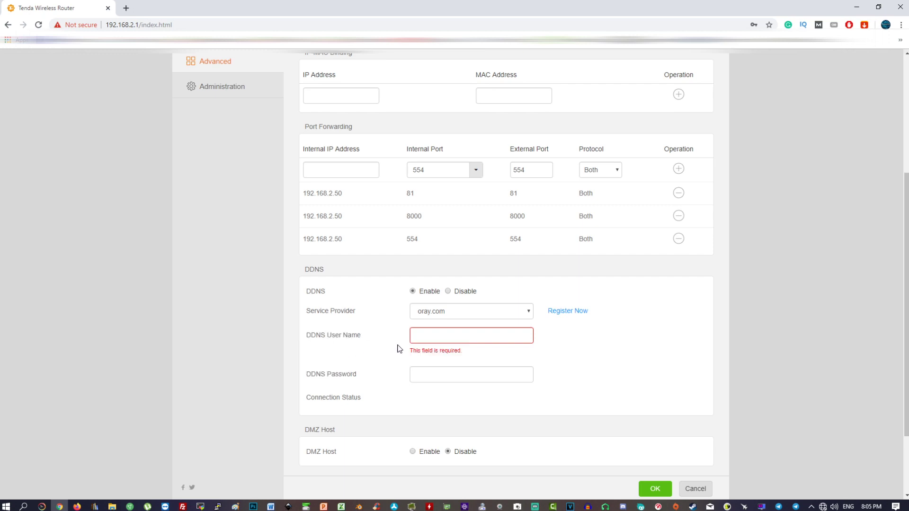
left_click(448, 291)
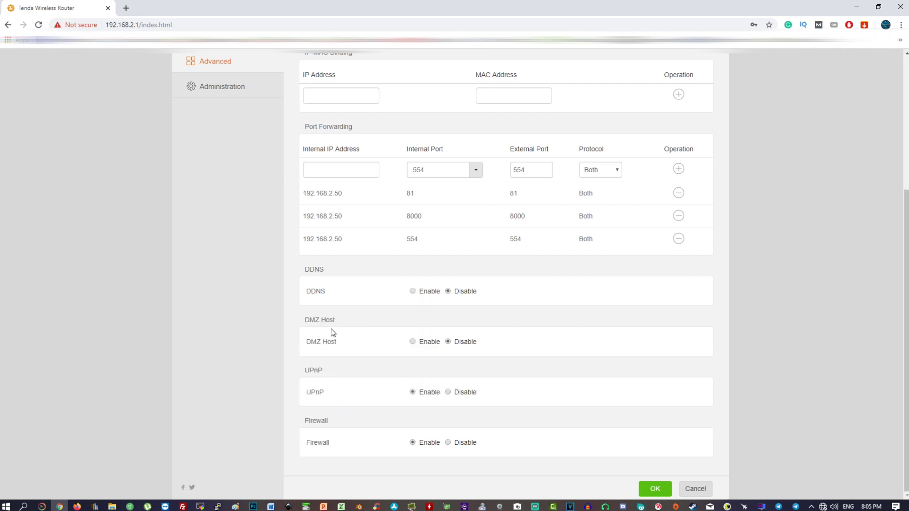
Review the DMZ Host, UPnP and Firewall sections and save the advanced settings
left_click_drag(304, 318, 488, 343)
left_click(489, 344)
left_click_drag(305, 371, 501, 399)
left_click(479, 403)
left_click_drag(475, 448, 298, 416)
left_click(298, 416)
left_click(655, 488)
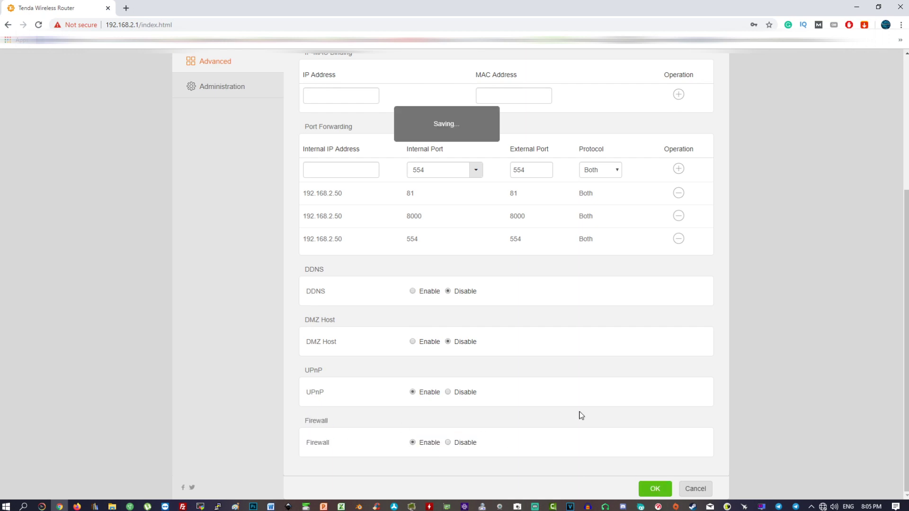
scroll(455, 304, "up", 4)
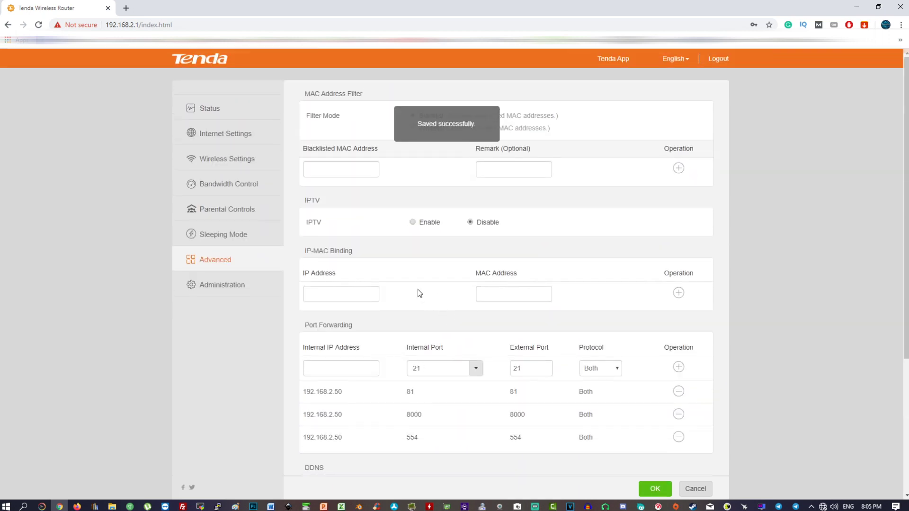
scroll(417, 288, "down", 2)
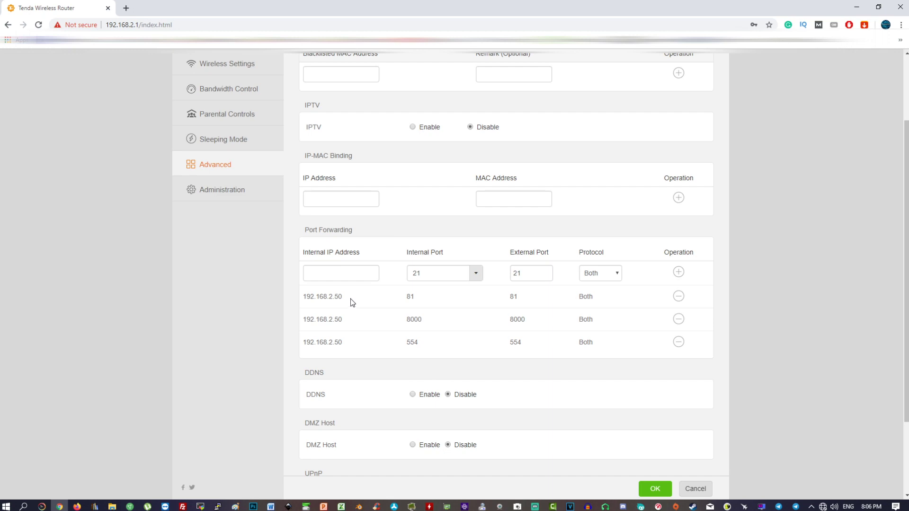
Review the three saved port-forwarding rules for 192.168.2.50 (ports 81, 8000, 554)
left_click_drag(615, 351, 303, 294)
left_click(303, 295)
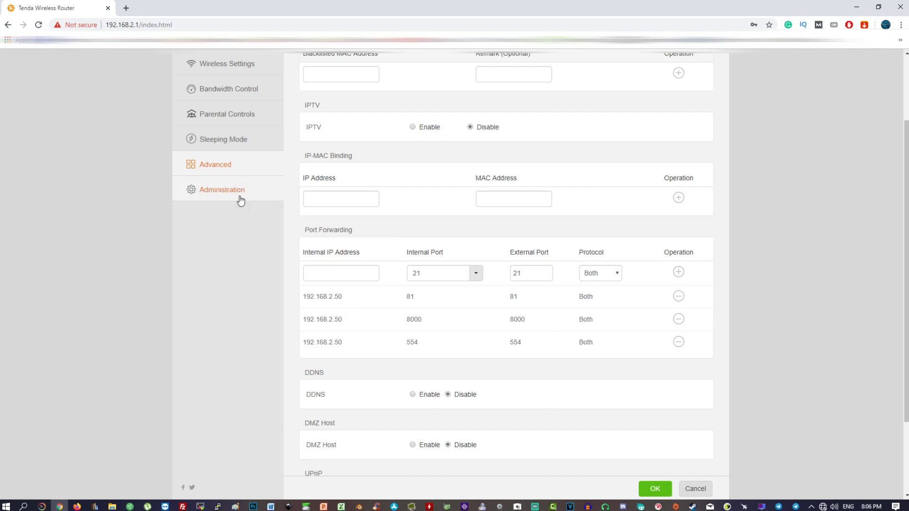
scroll(240, 201, "up", 2)
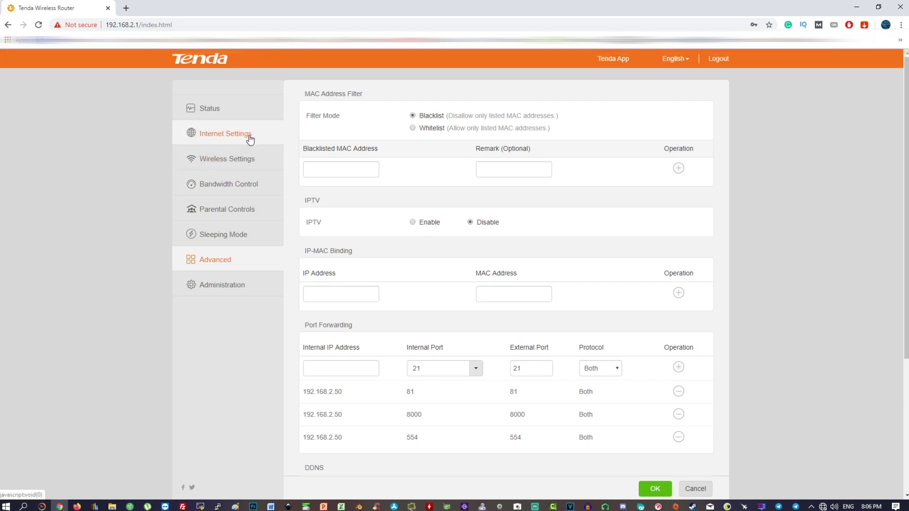
Show Internet Settings and check the static IP 192.168.1.200 fields without changing them
left_click(227, 141)
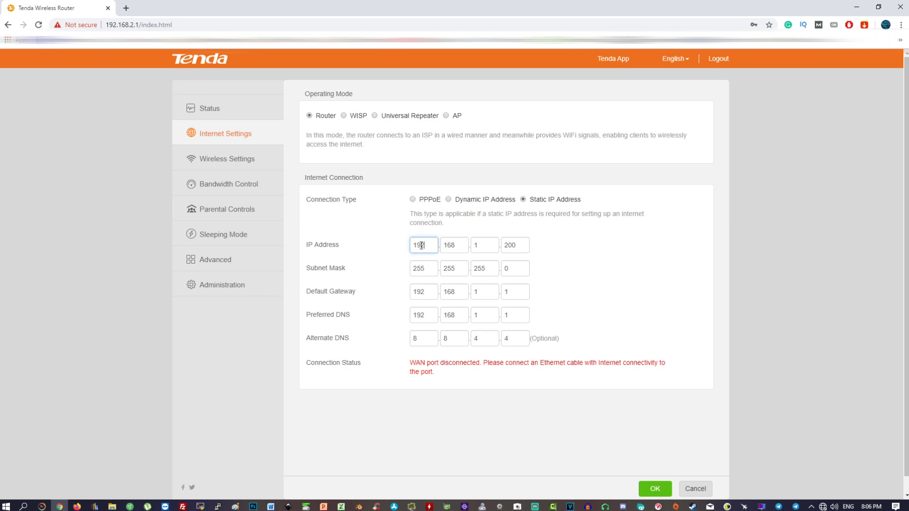
double_click(435, 246)
key("Tab")
key("Tab")
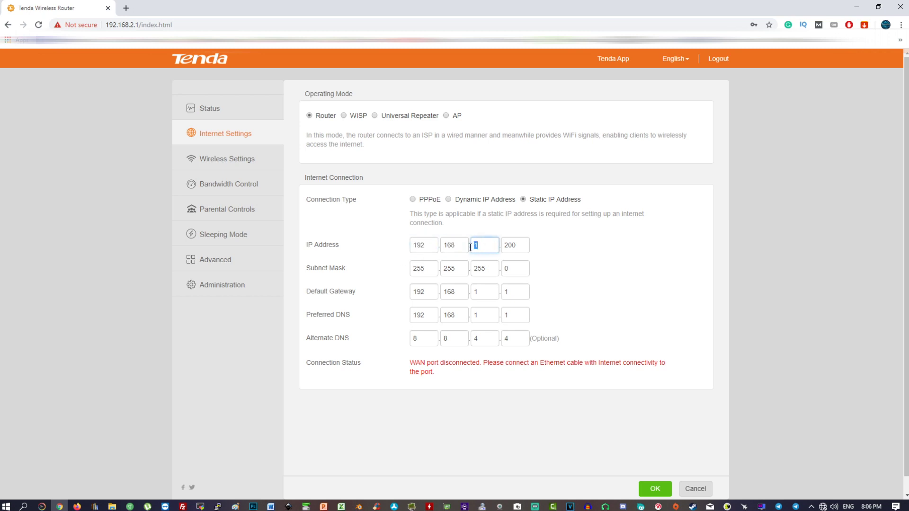
key("Tab")
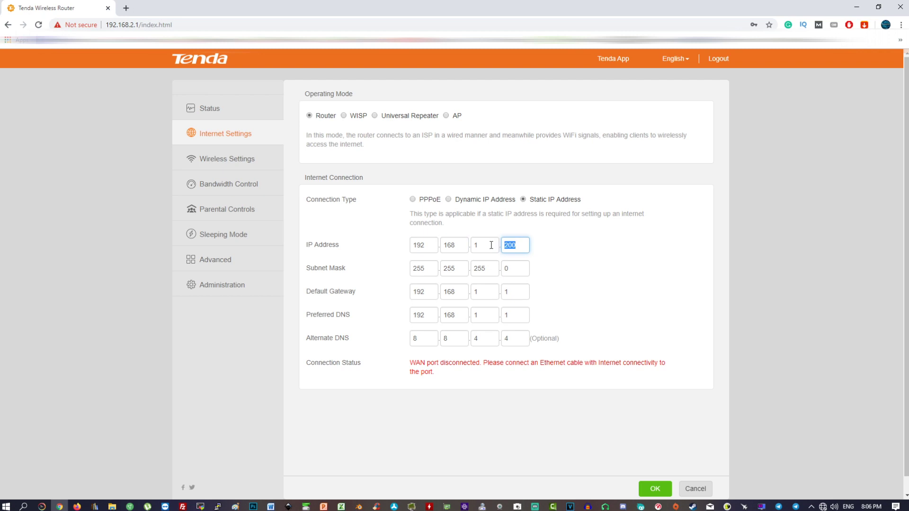
left_click(538, 249)
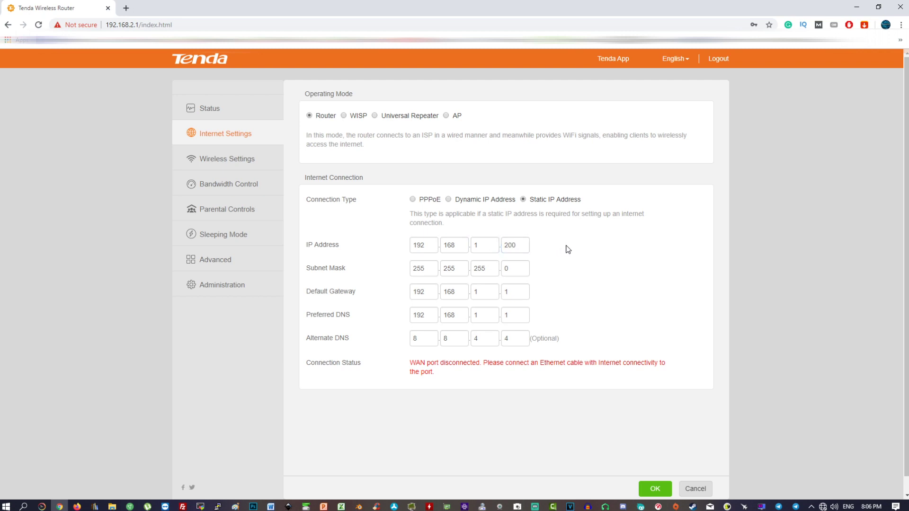